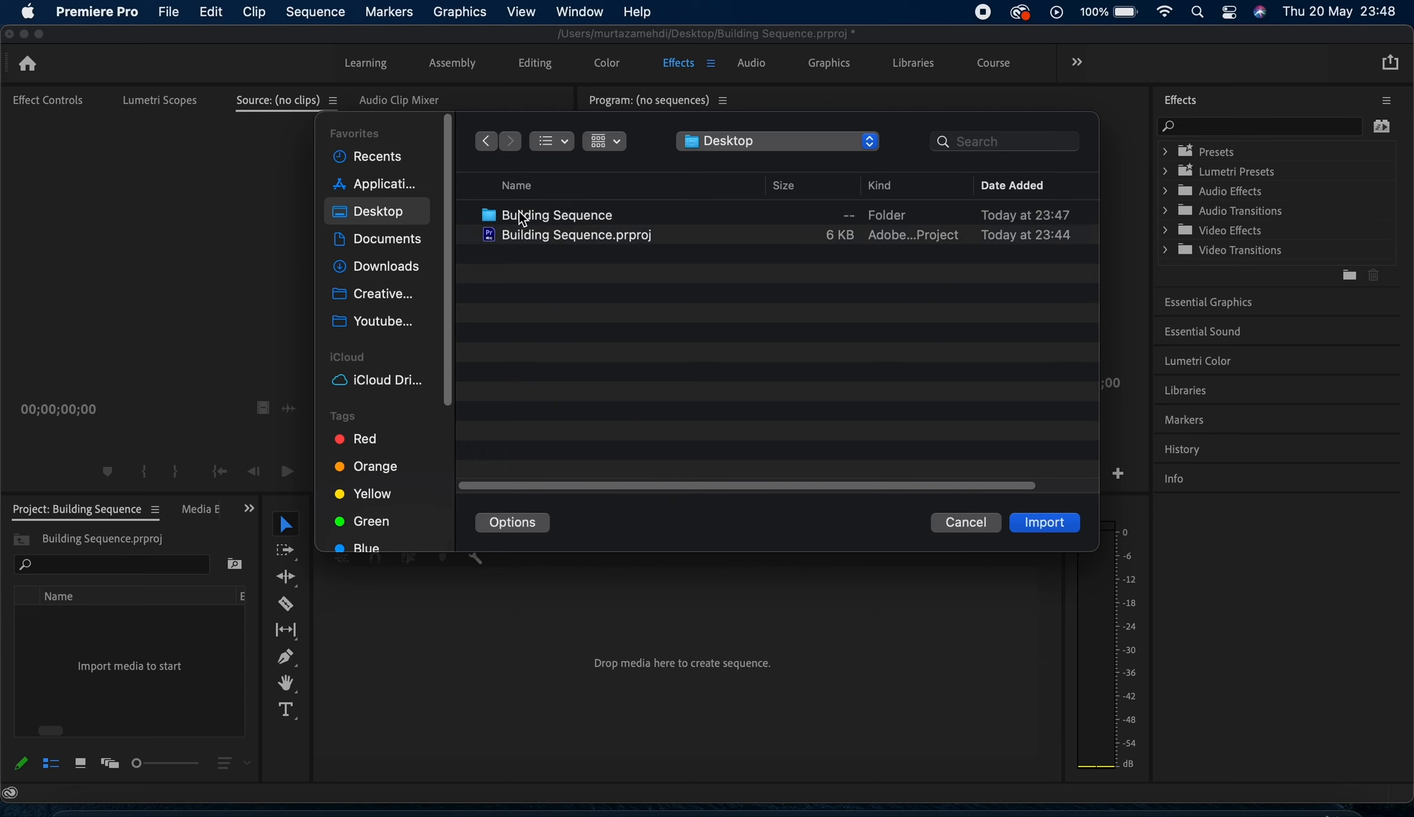
# Import all four media files from the Building Sequence folder: the MP3 track, Office.mp4, Nature.mp4 and Flat Footage.mp4
pyautogui.doubleClick(552, 215)
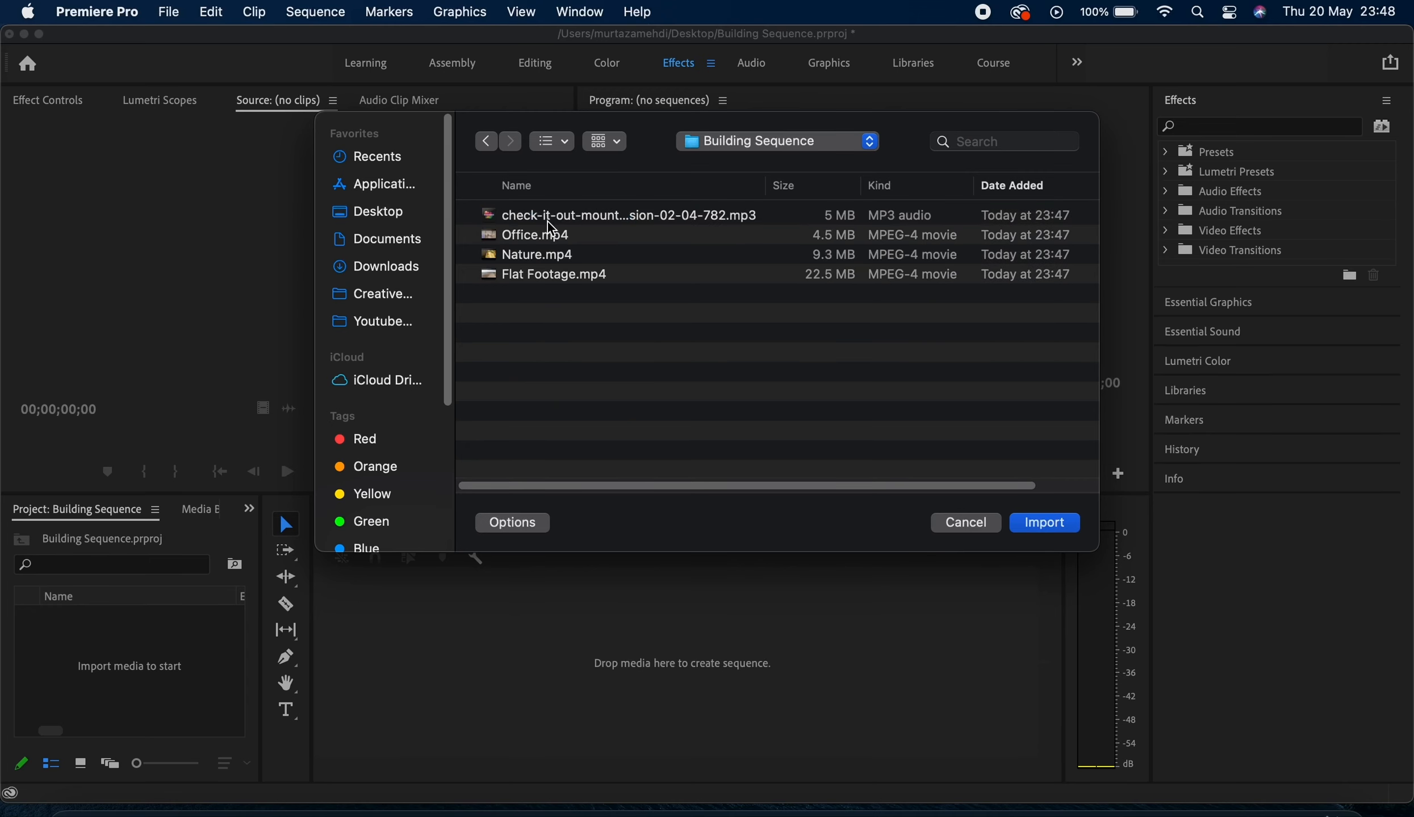
pyautogui.click(576, 278)
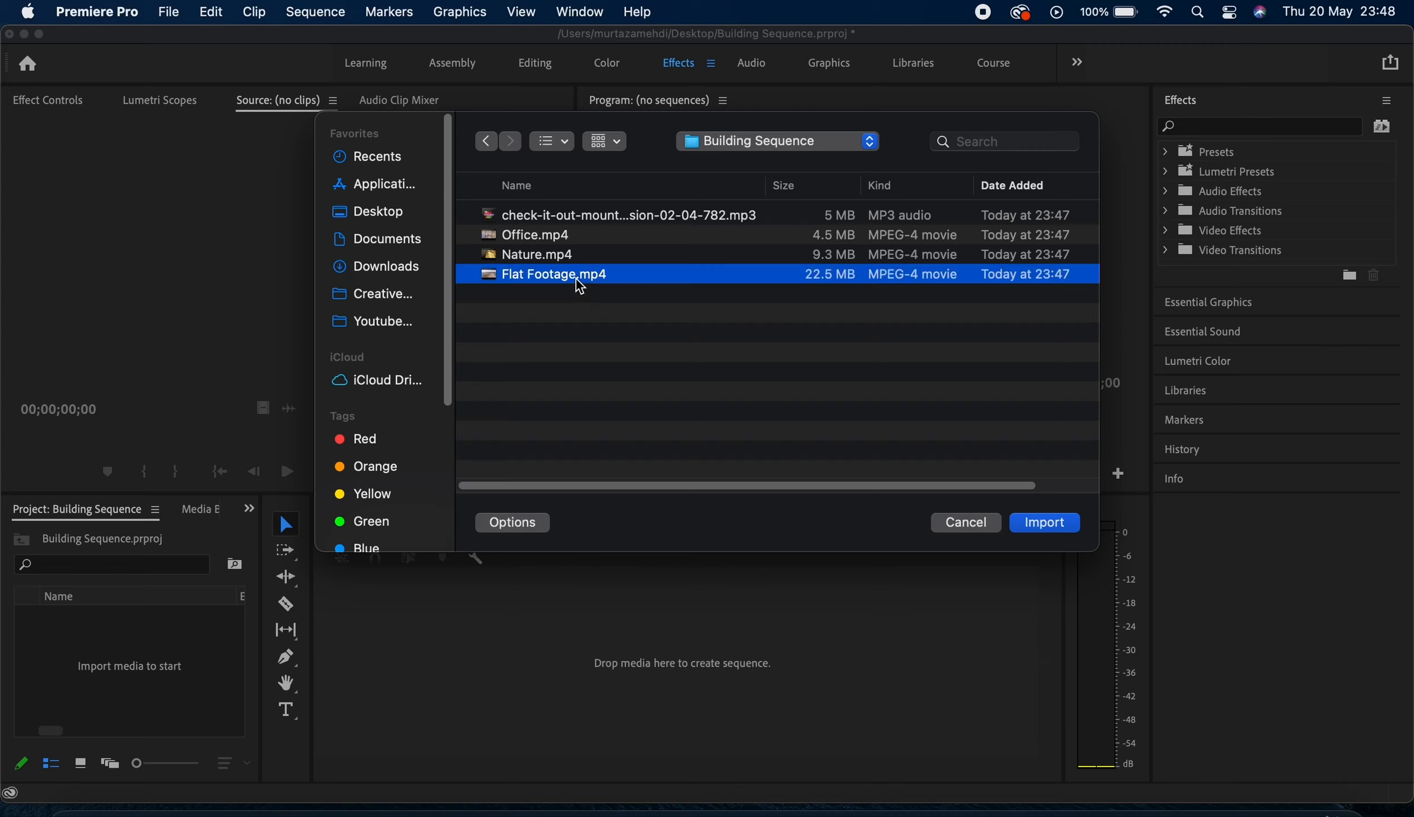
pyautogui.hotkey('shift', 'Up')
pyautogui.hotkey('shift', 'Up')
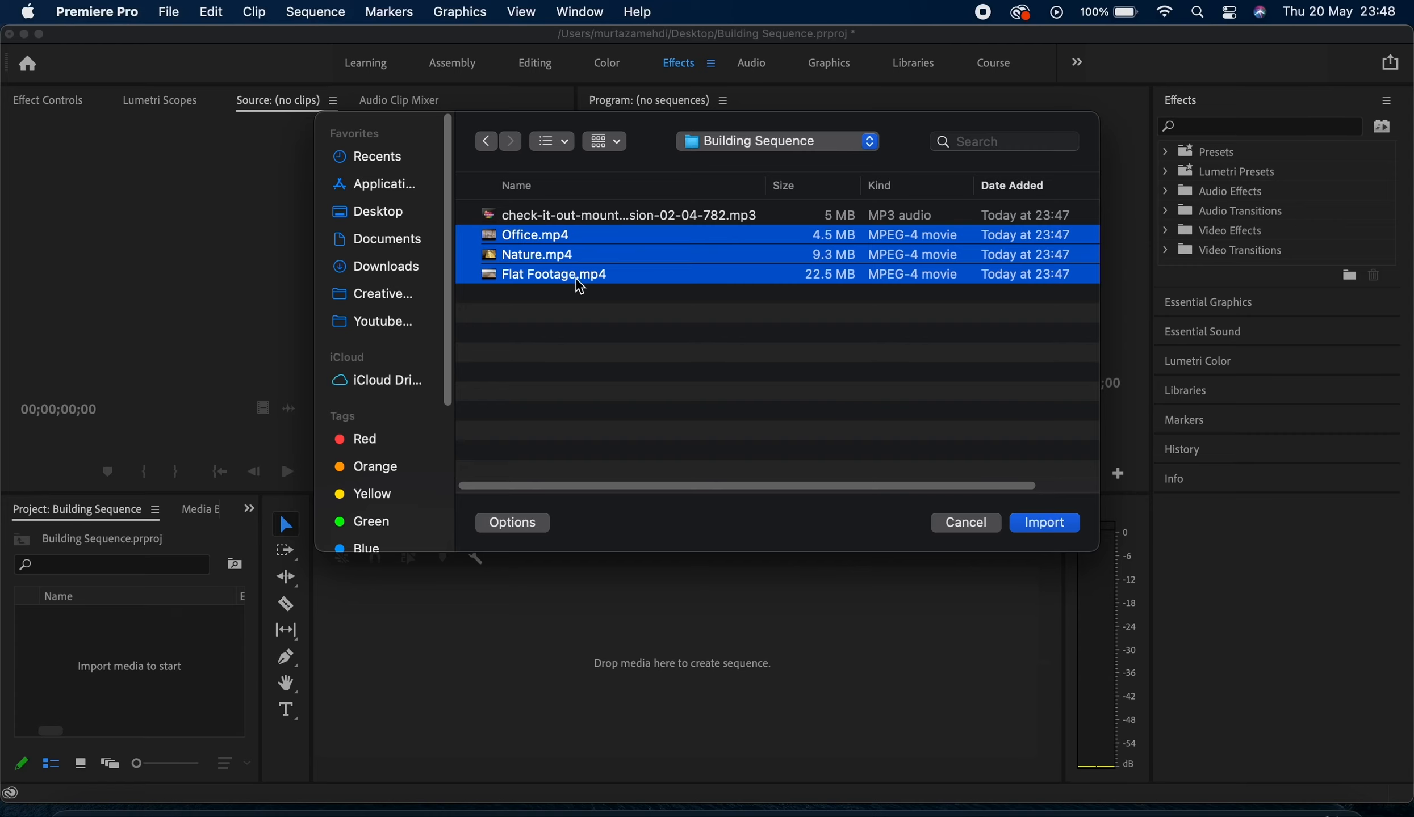
pyautogui.hotkey('shift', 'Up')
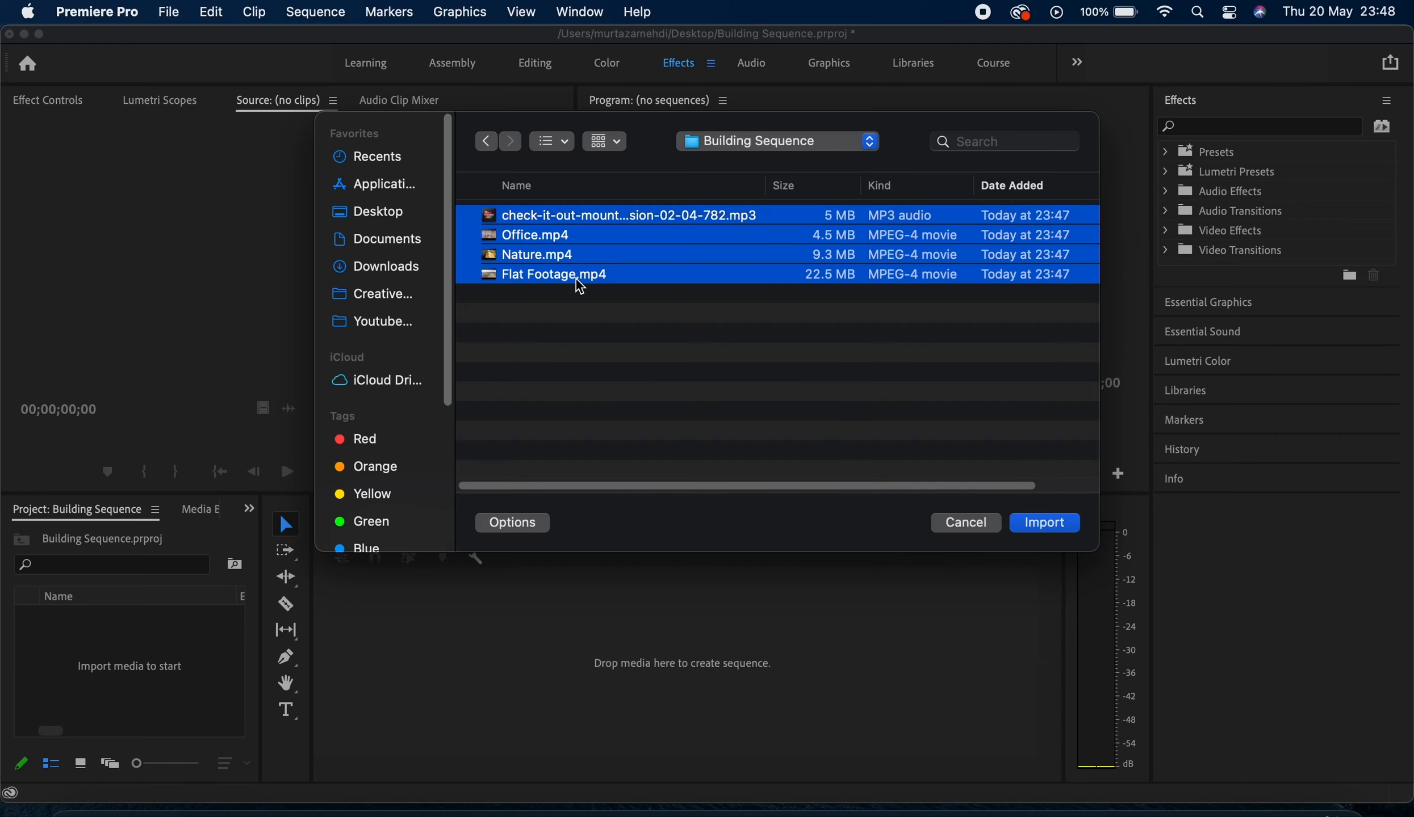
pyautogui.click(1072, 529)
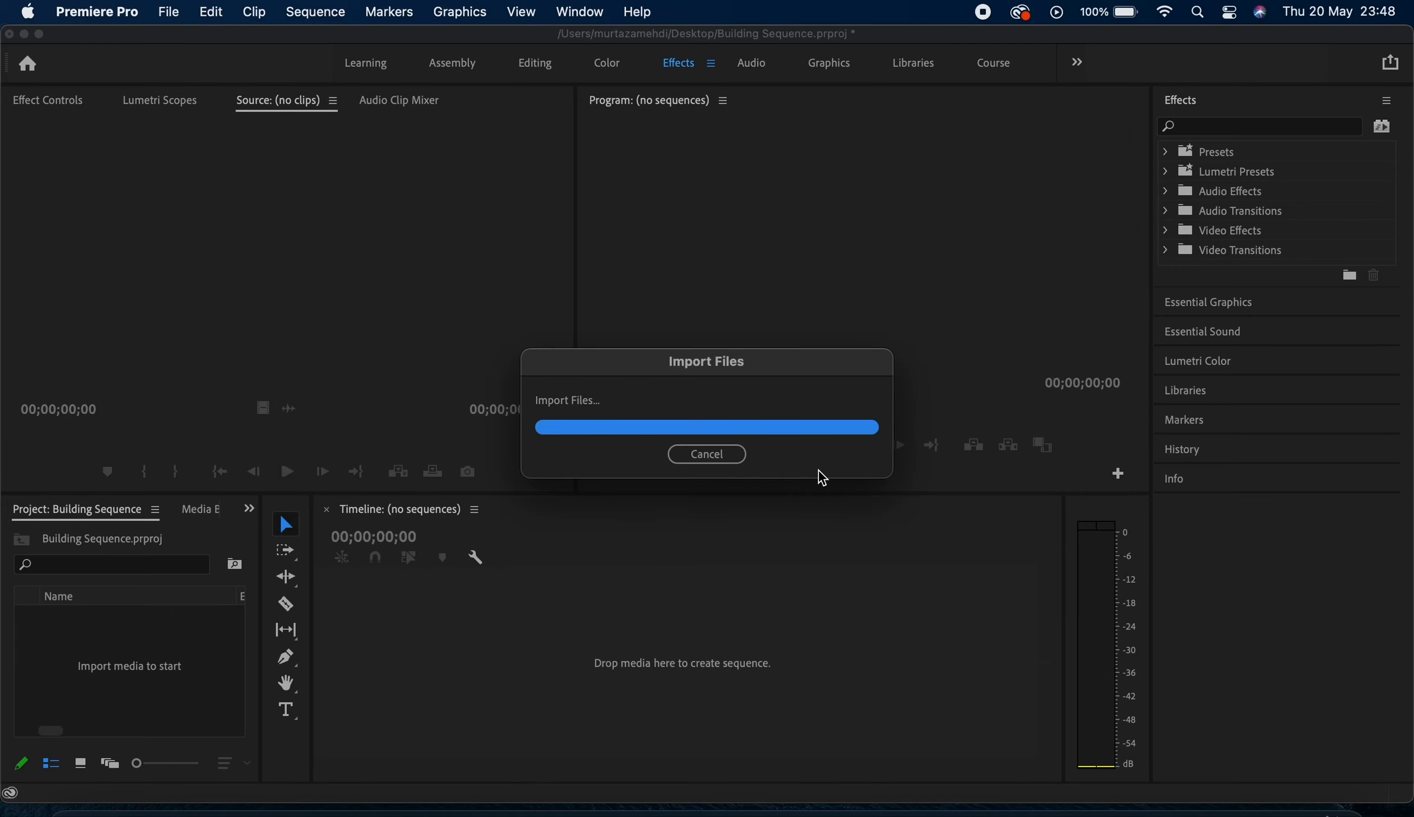
# Widen the Project panel so the imported clips' End and Media Duration columns can be read
pyautogui.click(168, 709)
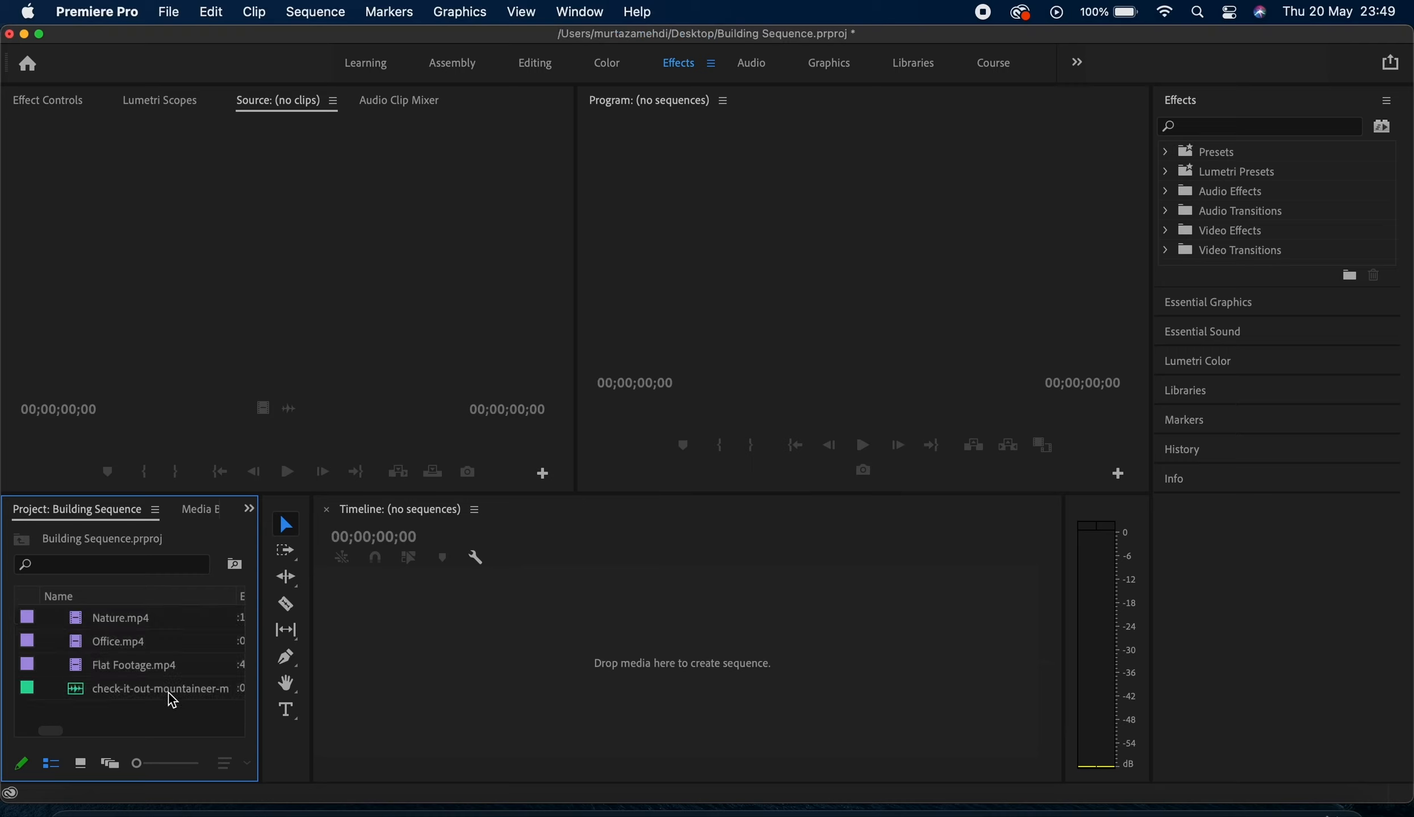
pyautogui.click(173, 624)
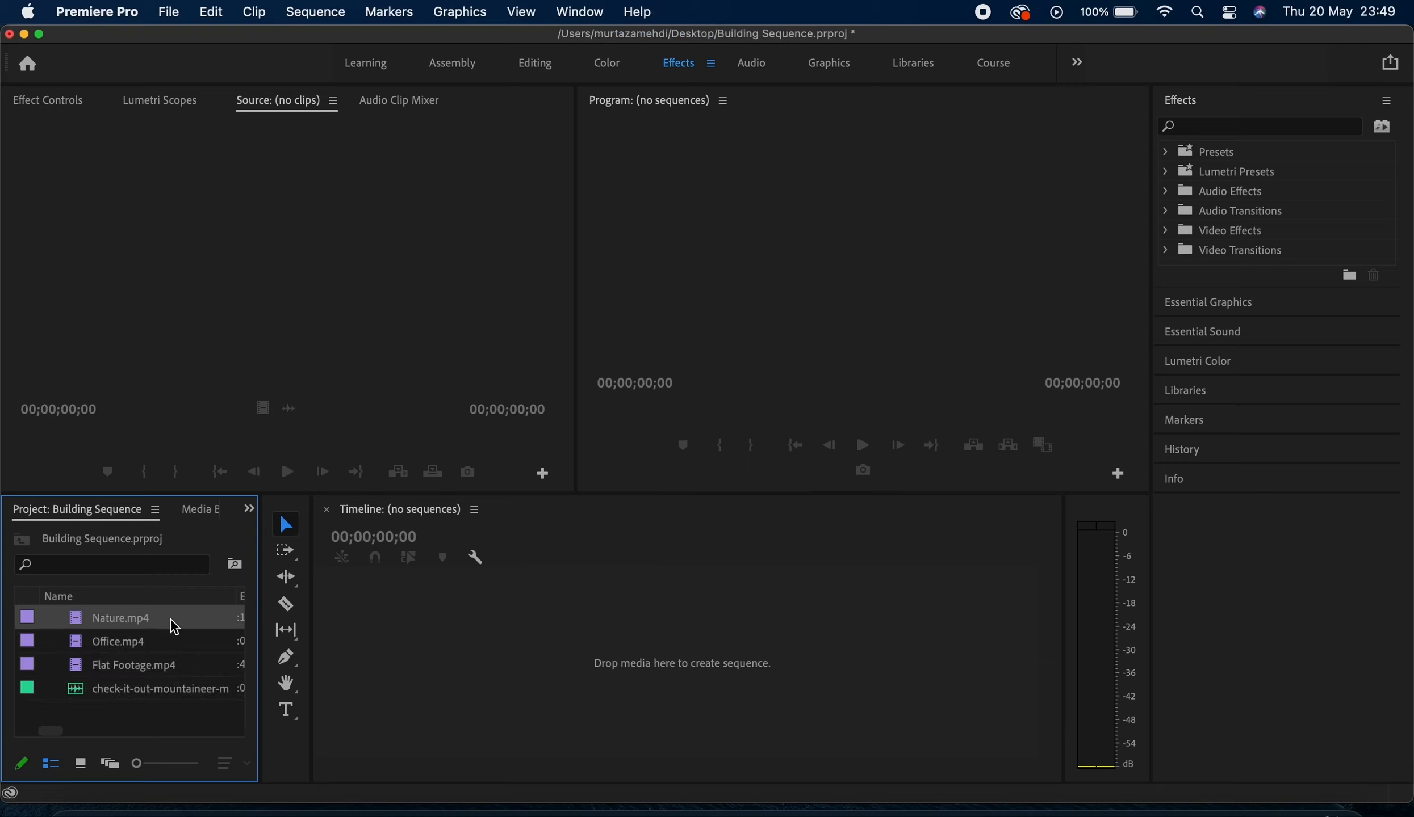
pyautogui.click(175, 692)
pyautogui.click(175, 715)
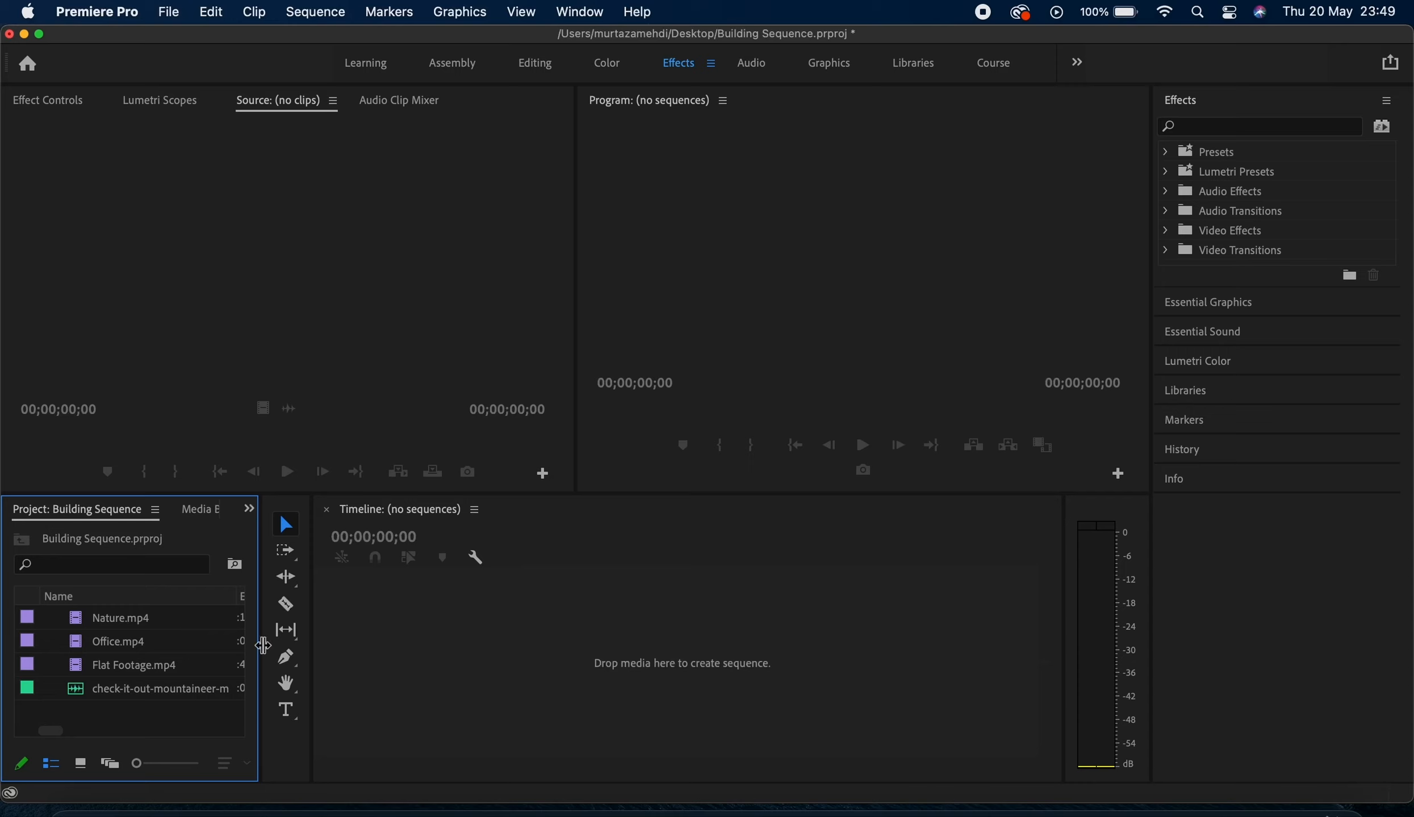
pyautogui.moveTo(260, 647); pyautogui.dragTo(385, 644)
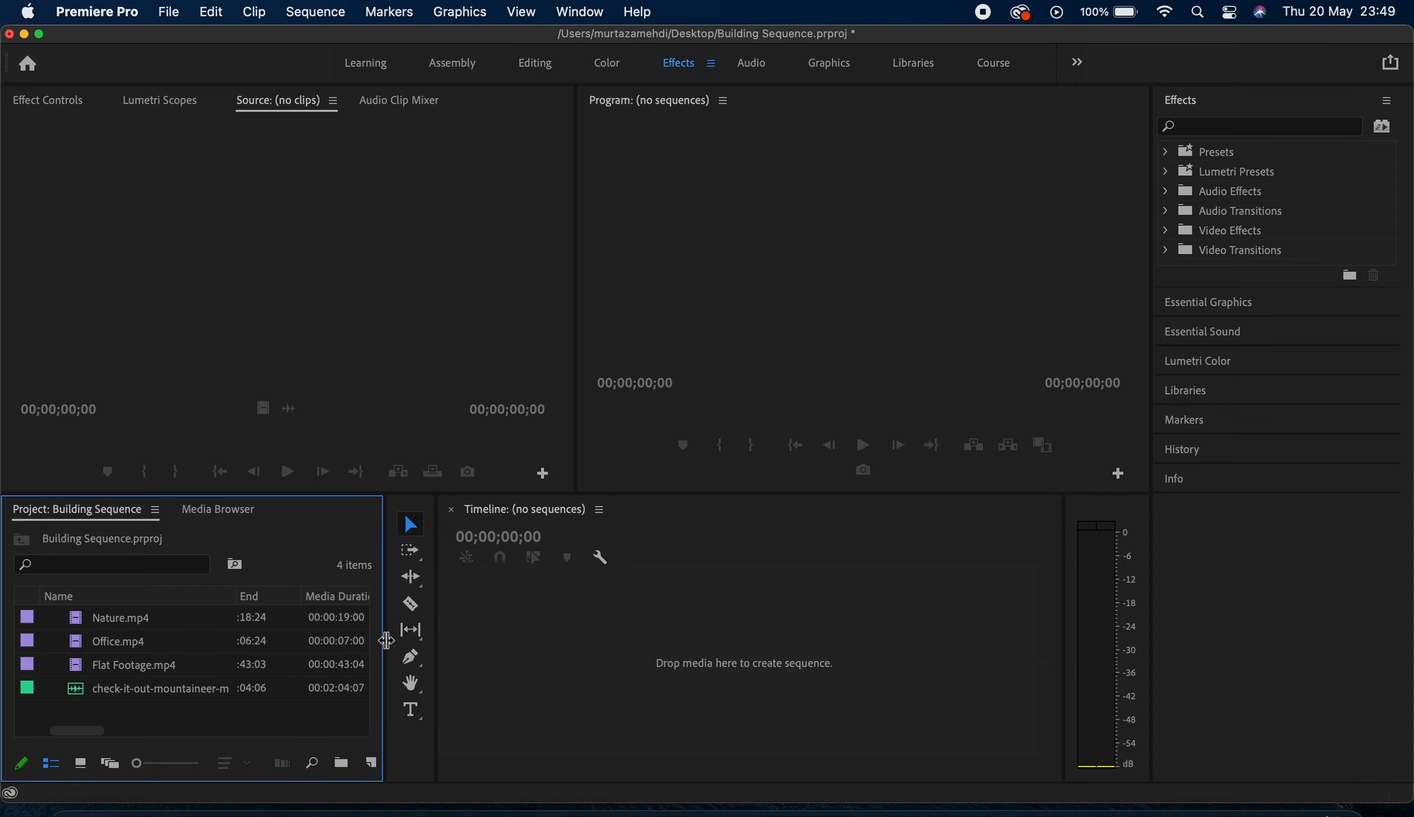
pyautogui.click(181, 18)
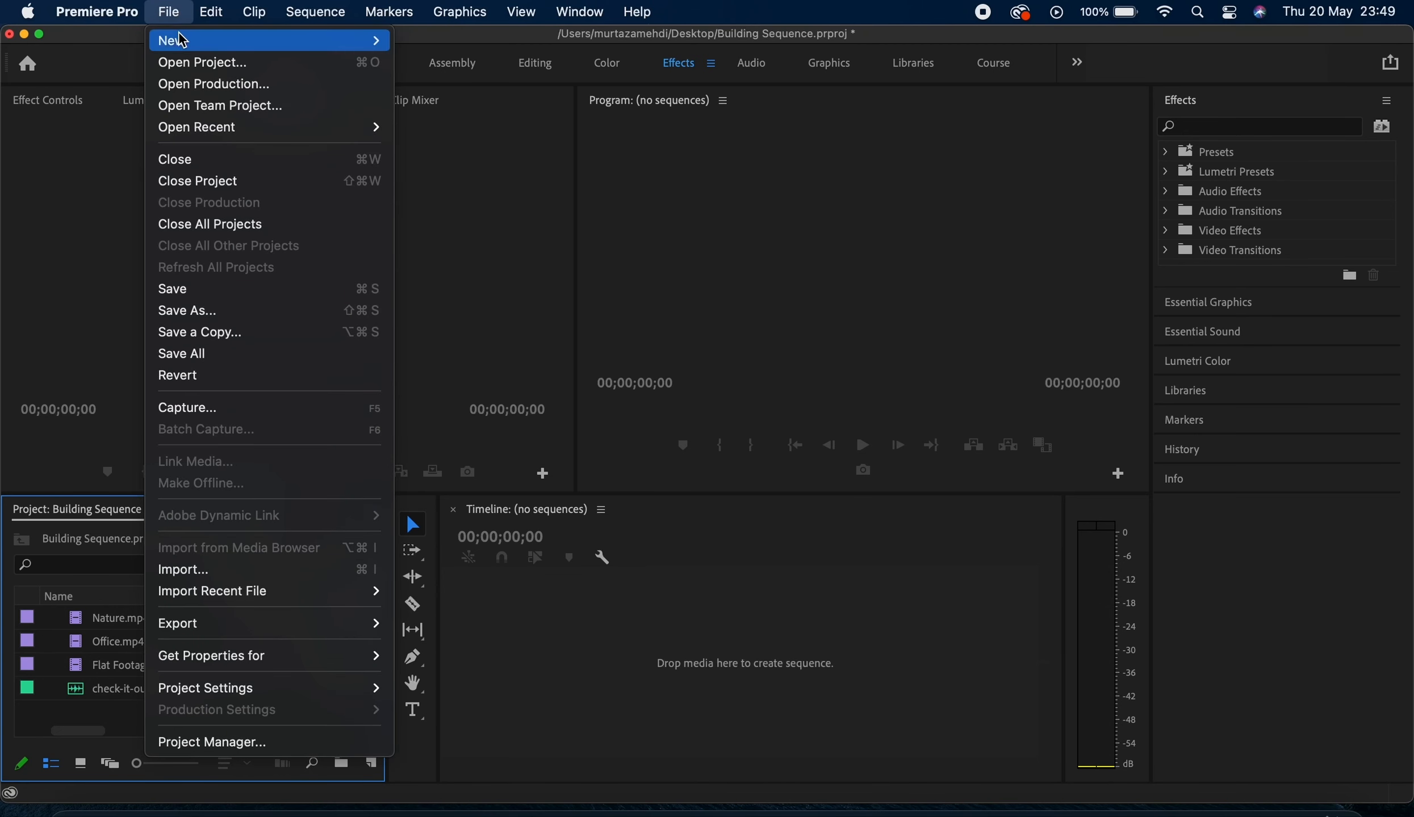
pyautogui.moveTo(223, 42)
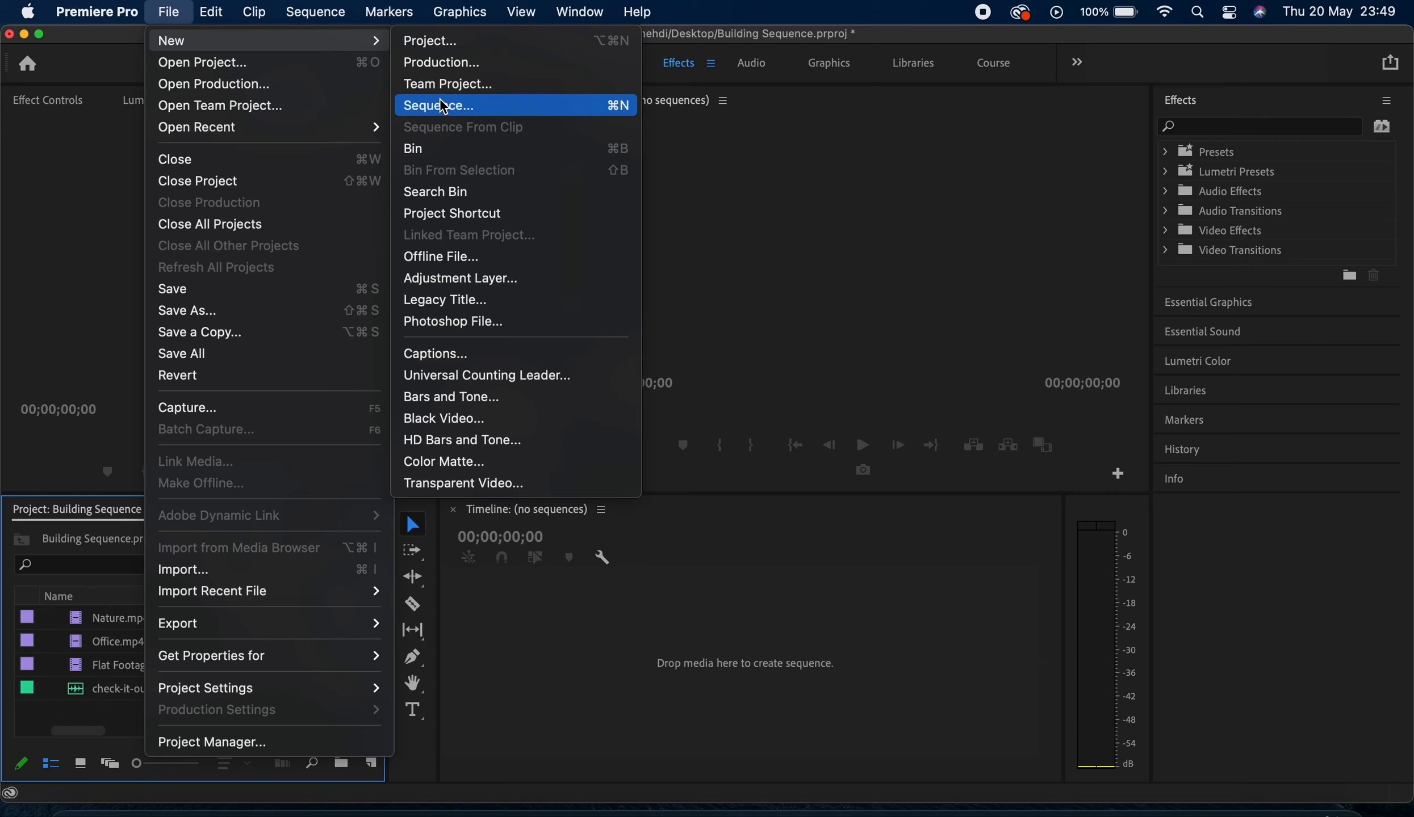
pyautogui.click(116, 217)
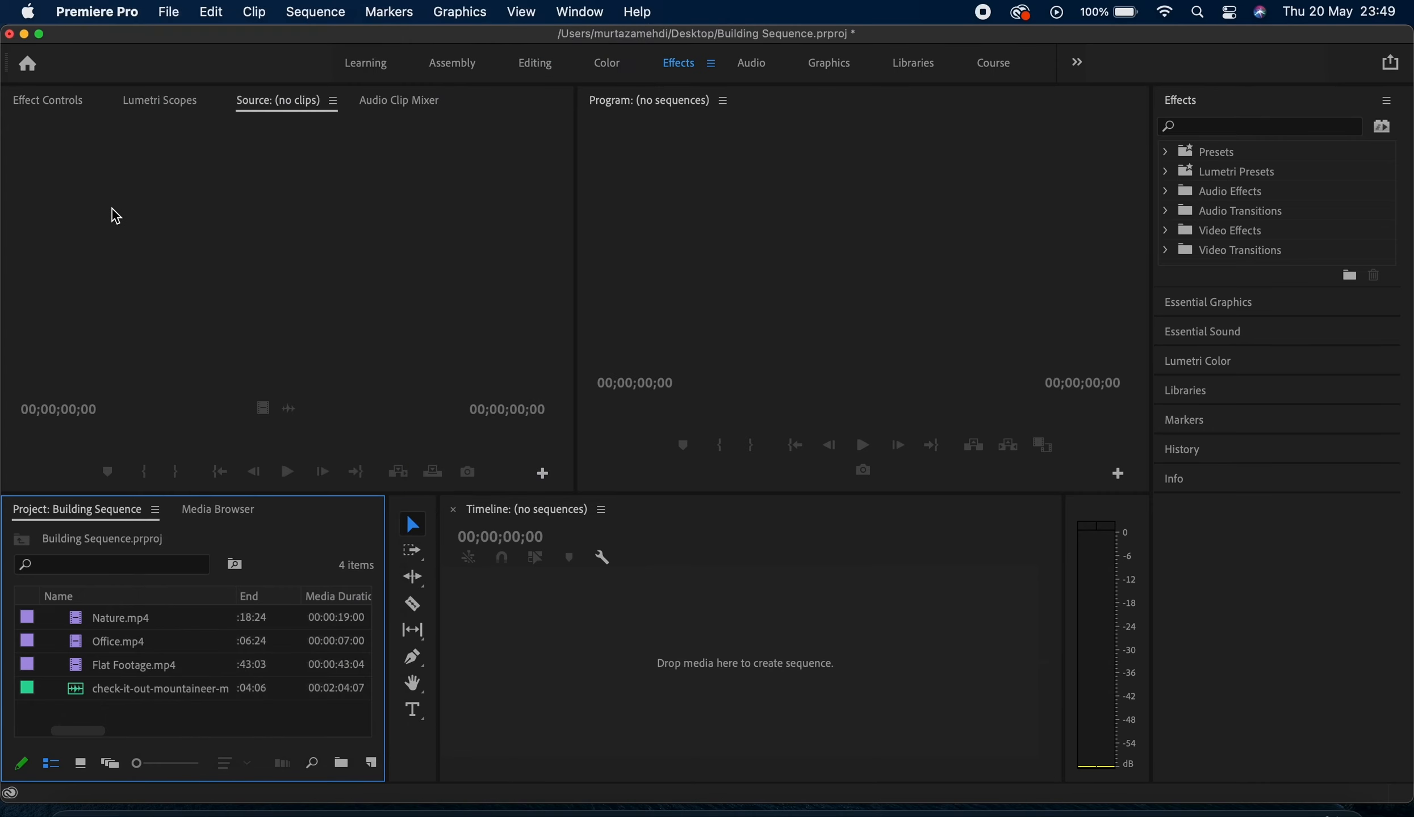
pyautogui.click(372, 767)
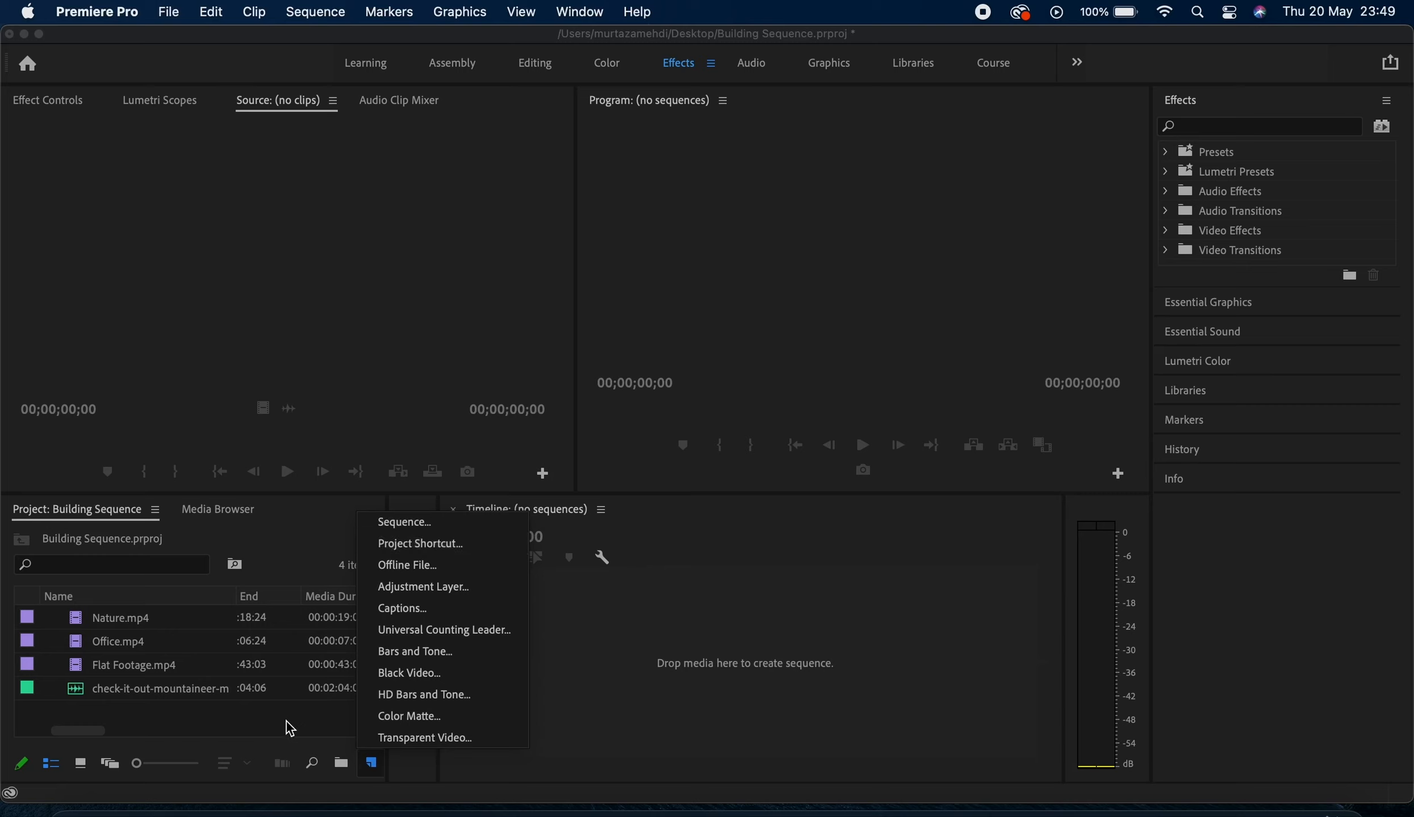
pyautogui.click(268, 729)
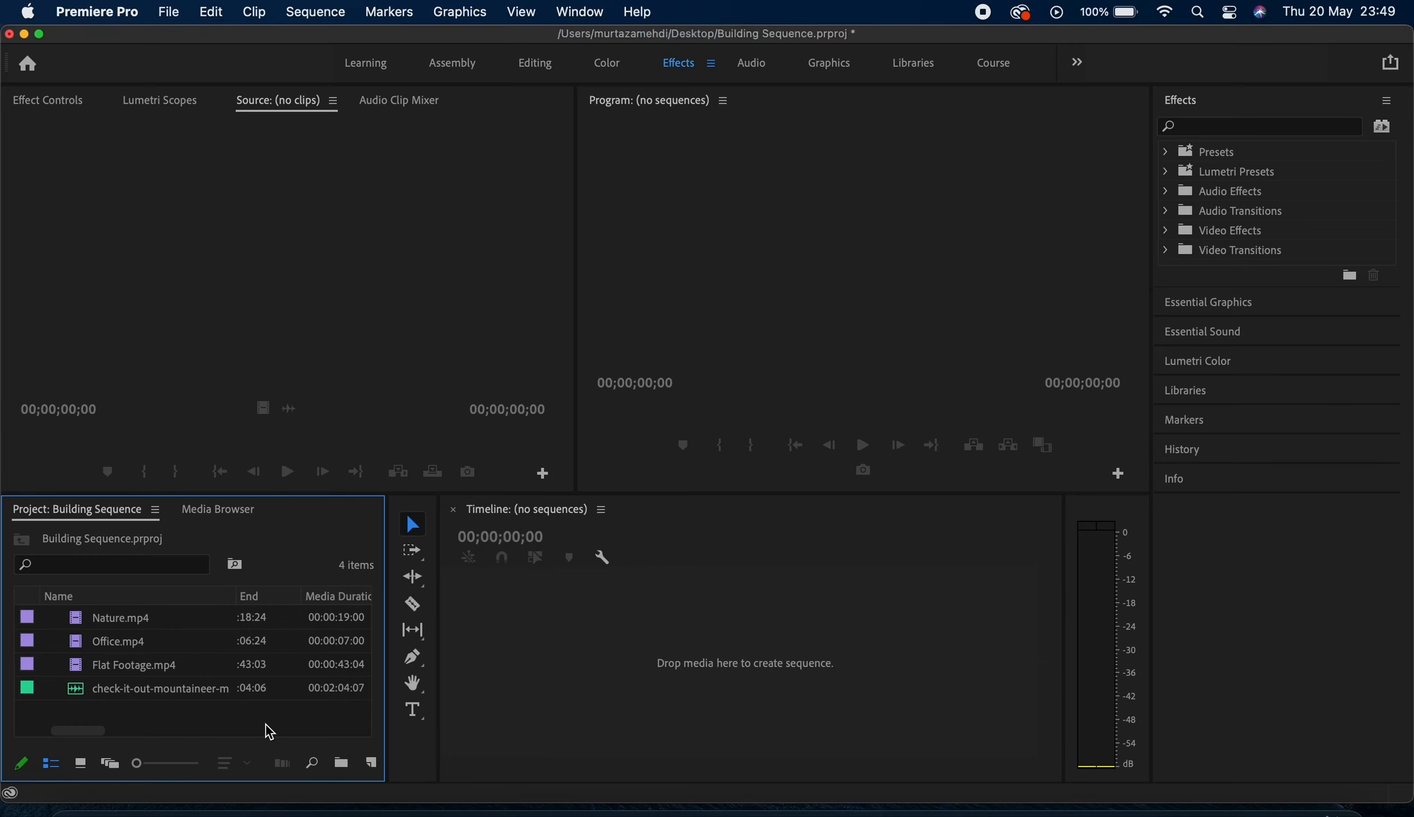
pyautogui.rightClick(126, 620)
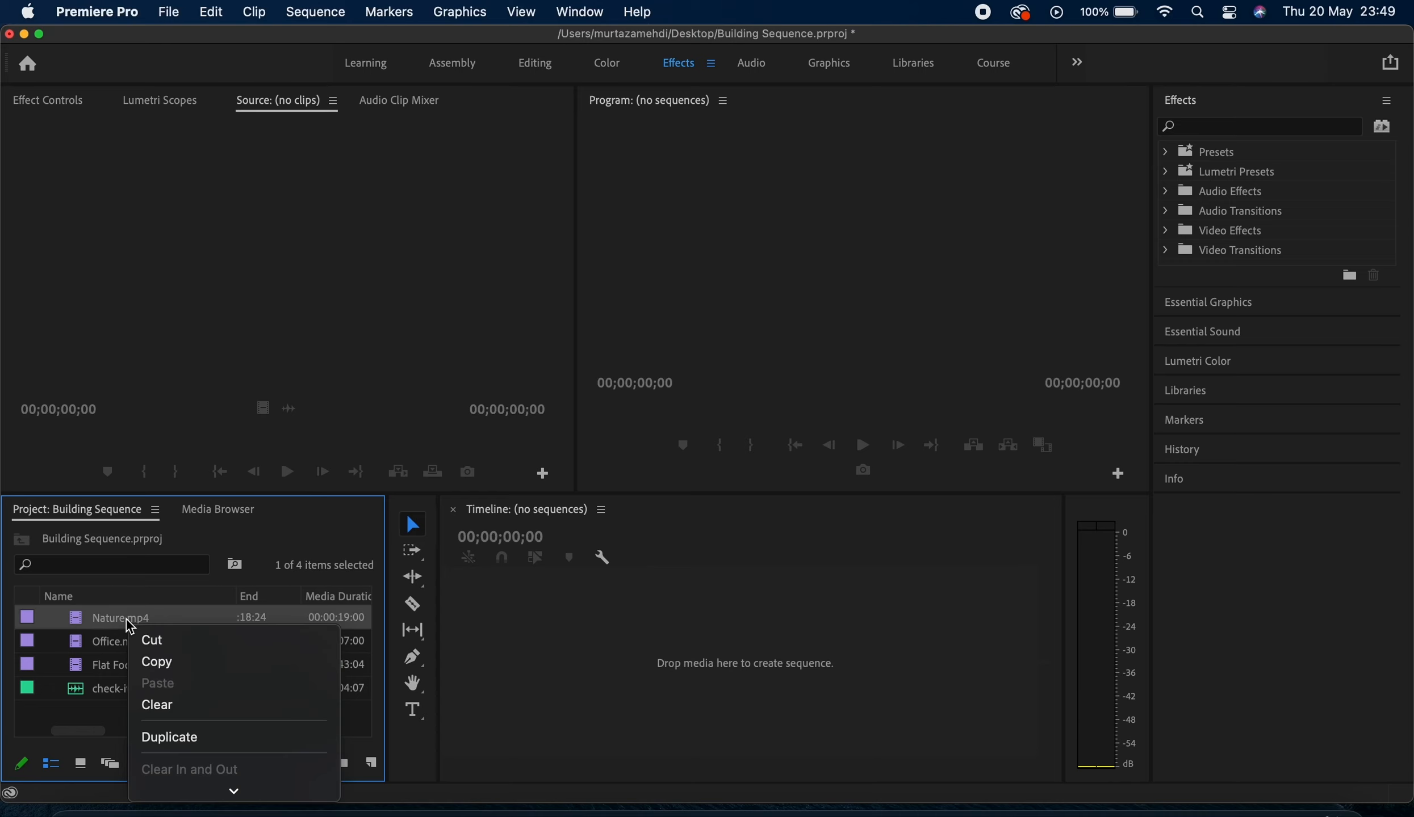
pyautogui.moveTo(247, 790)
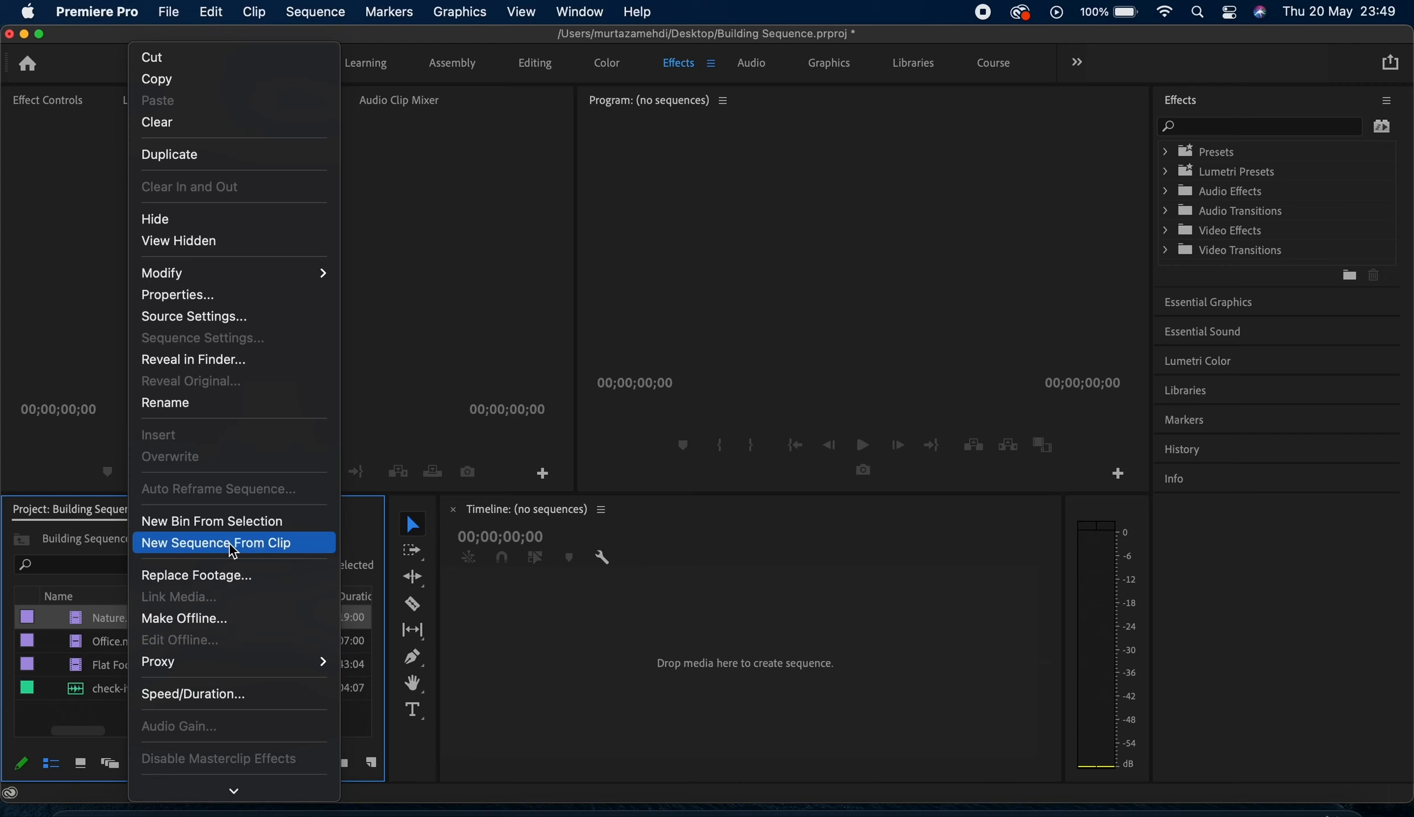
pyautogui.click(518, 679)
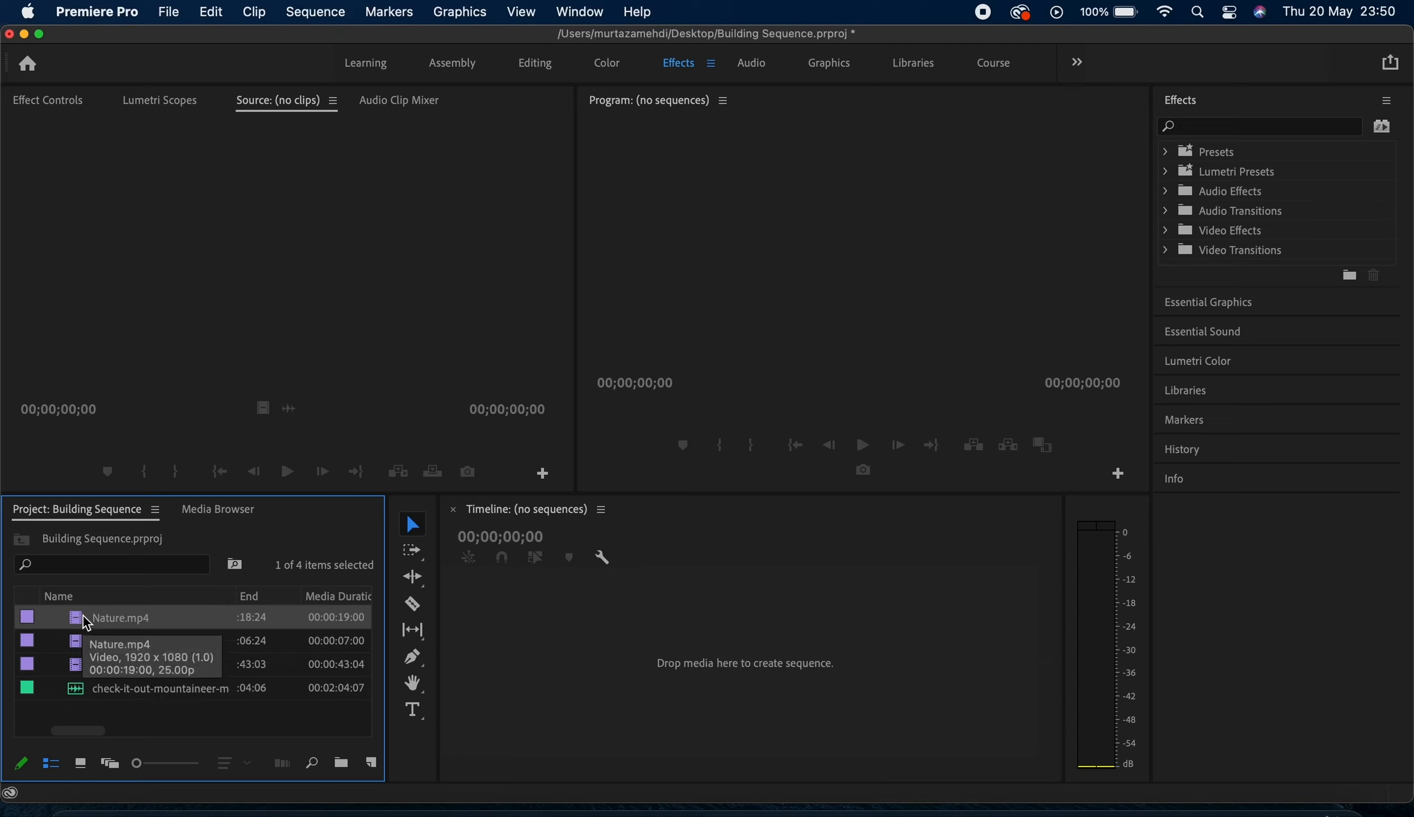
# Create a new sequence from Nature.mp4 by placing the clip in the empty timeline
pyautogui.moveTo(87, 624); pyautogui.dragTo(522, 617)
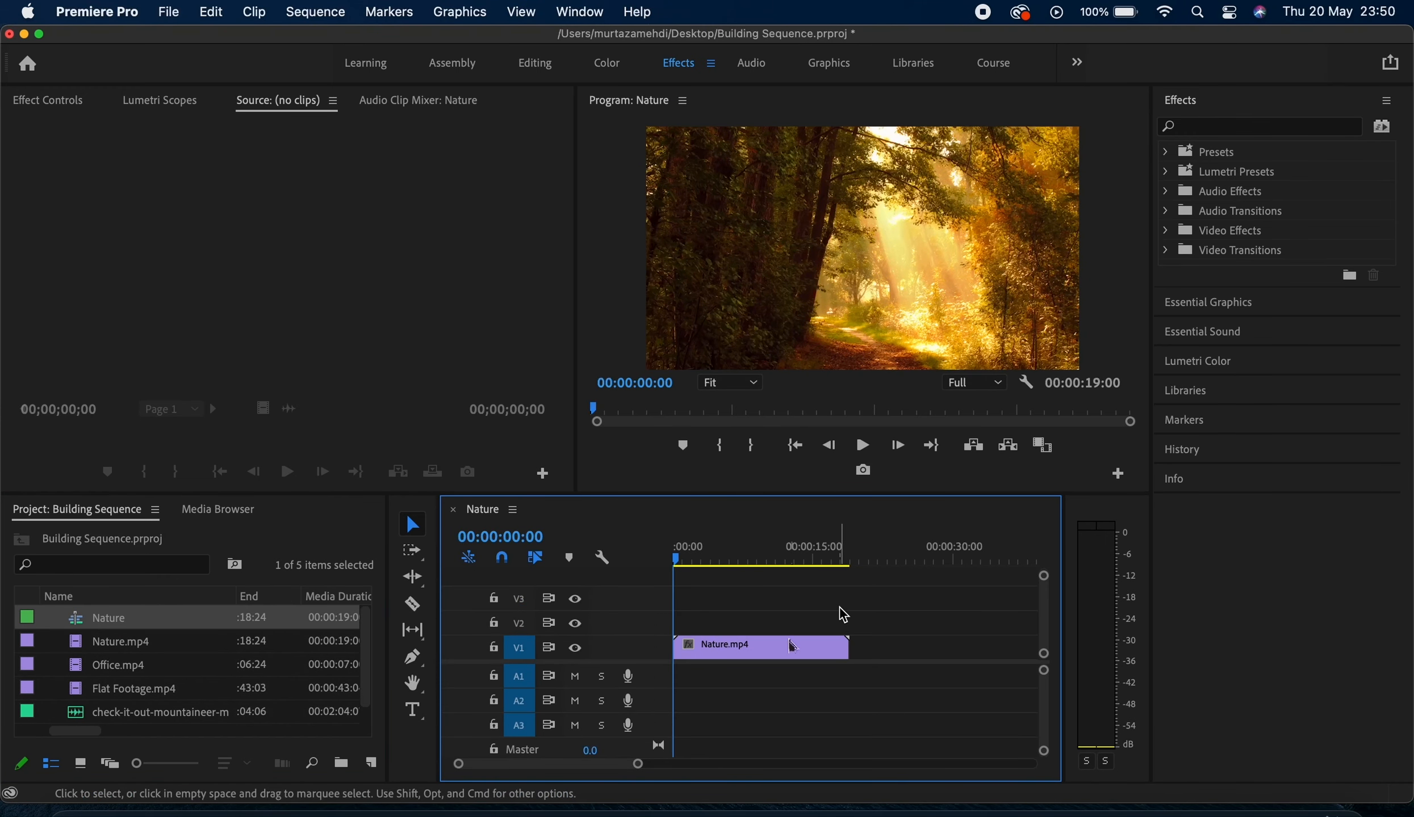
pyautogui.click(788, 644)
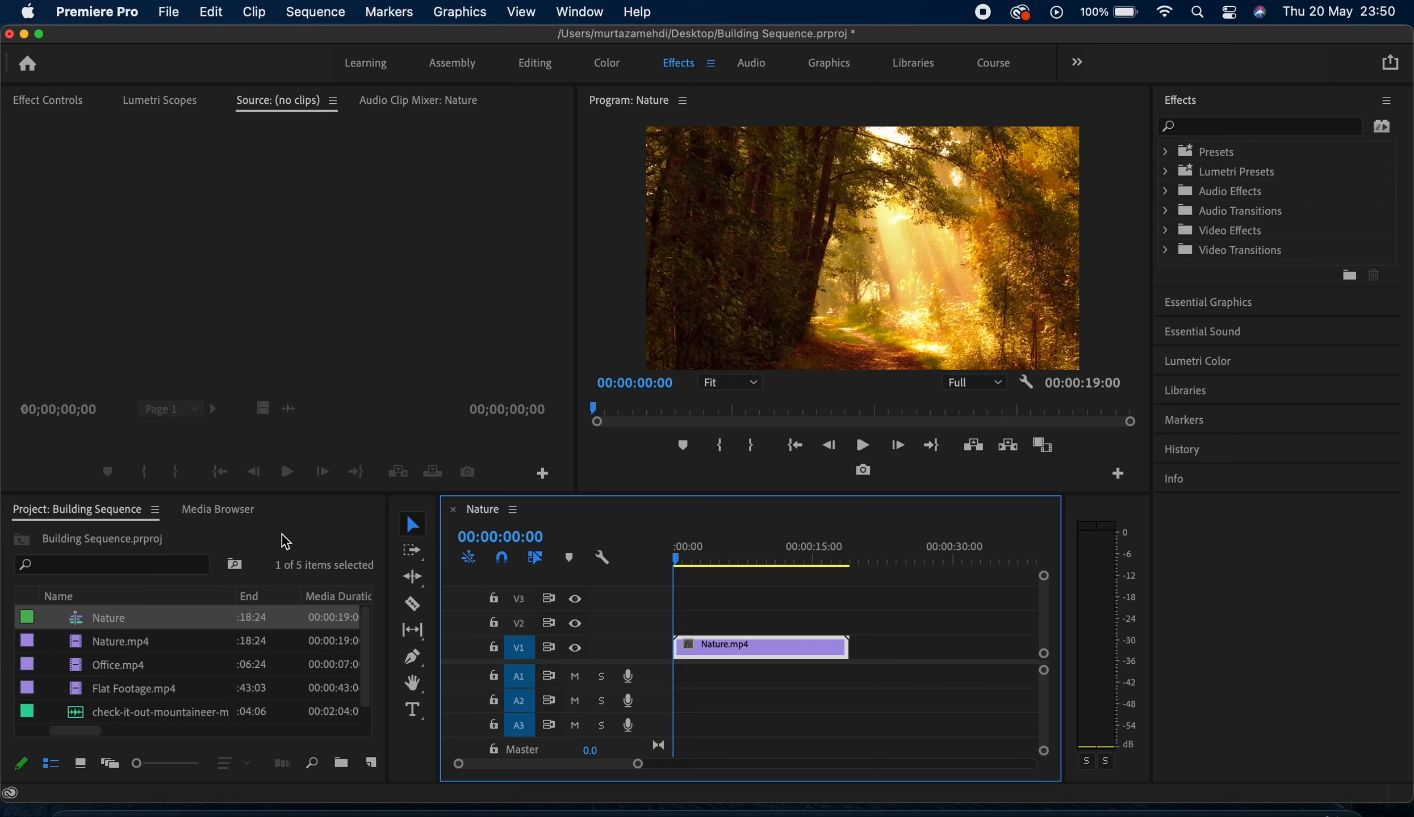
pyautogui.click(136, 641)
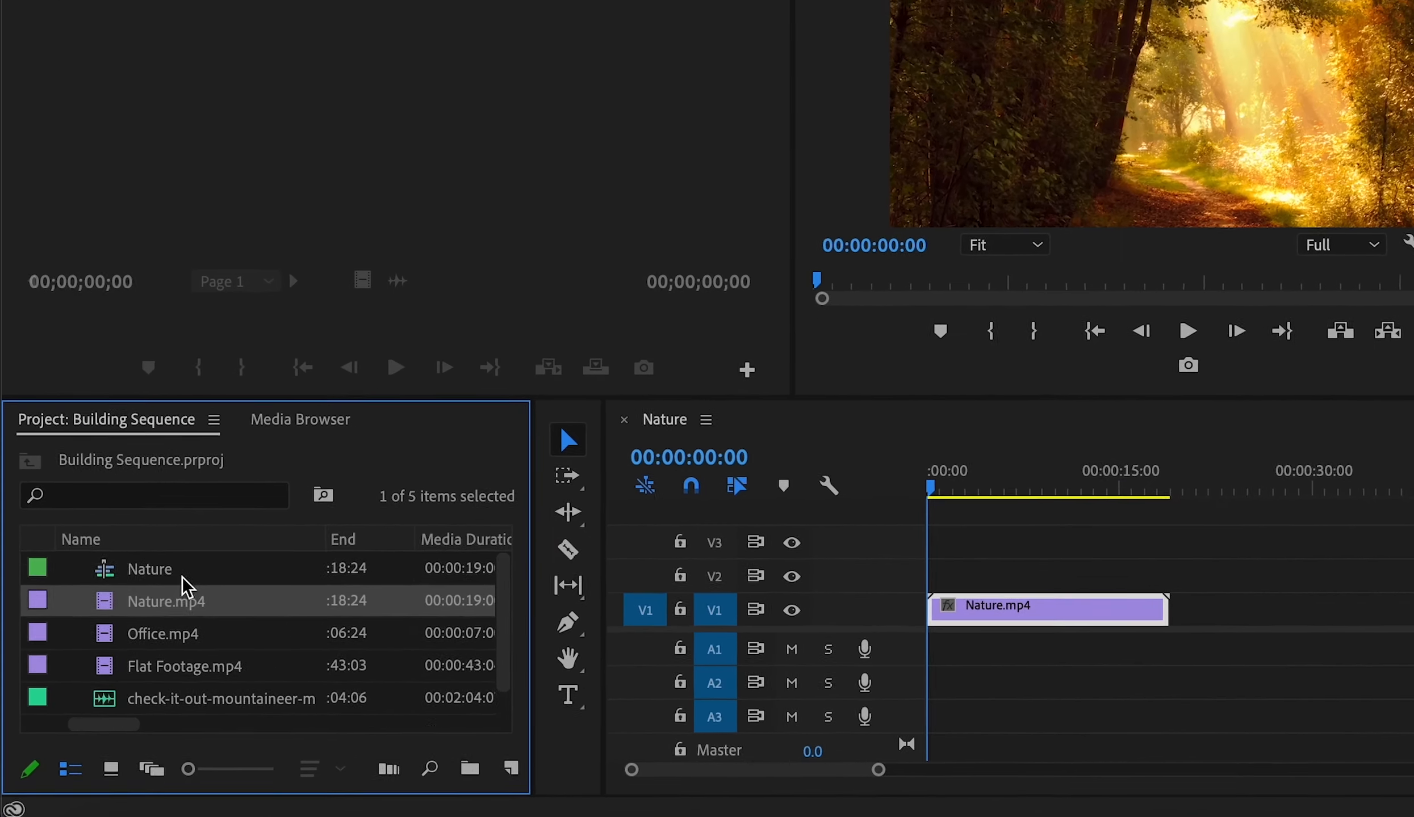
pyautogui.click(194, 571)
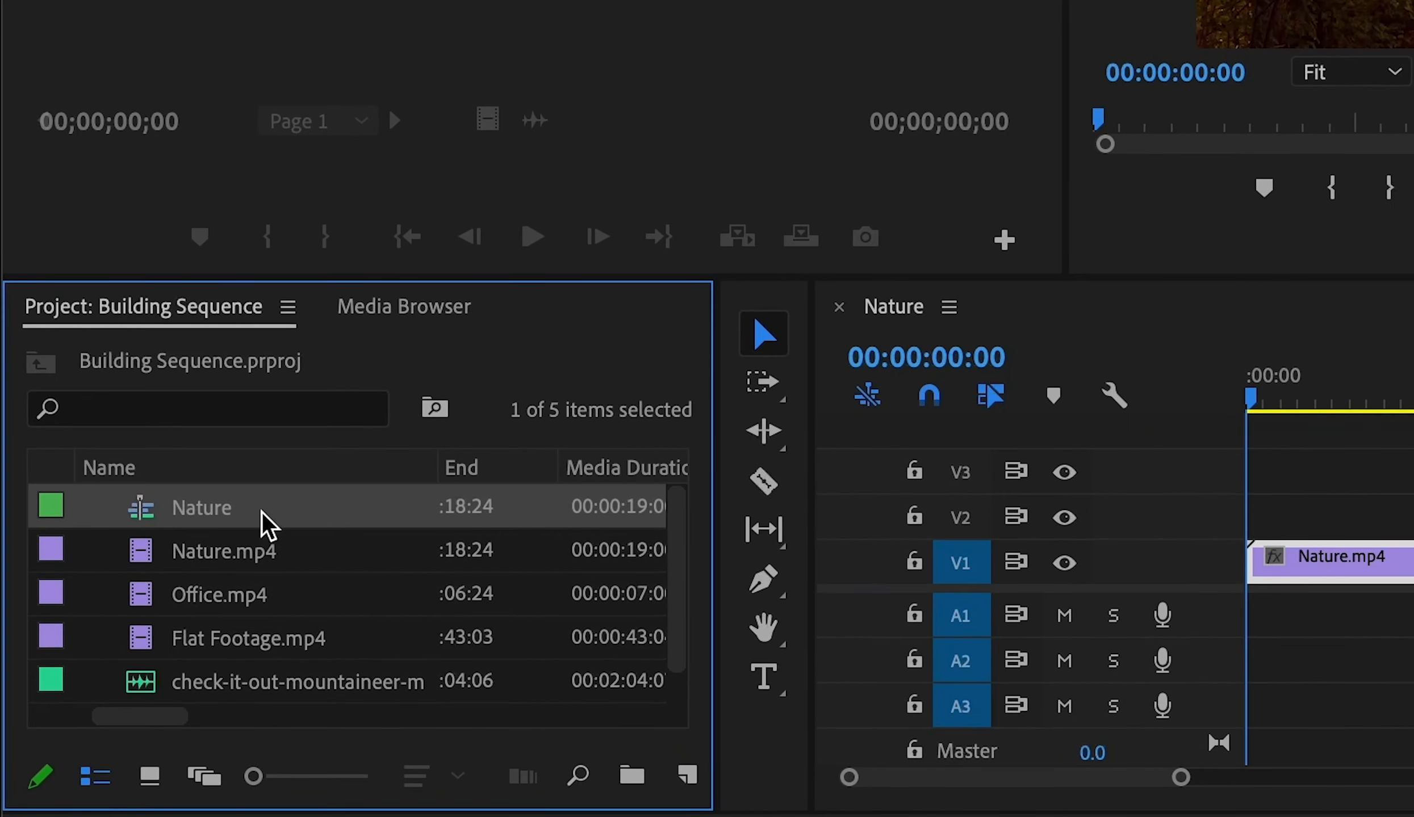
pyautogui.click(267, 562)
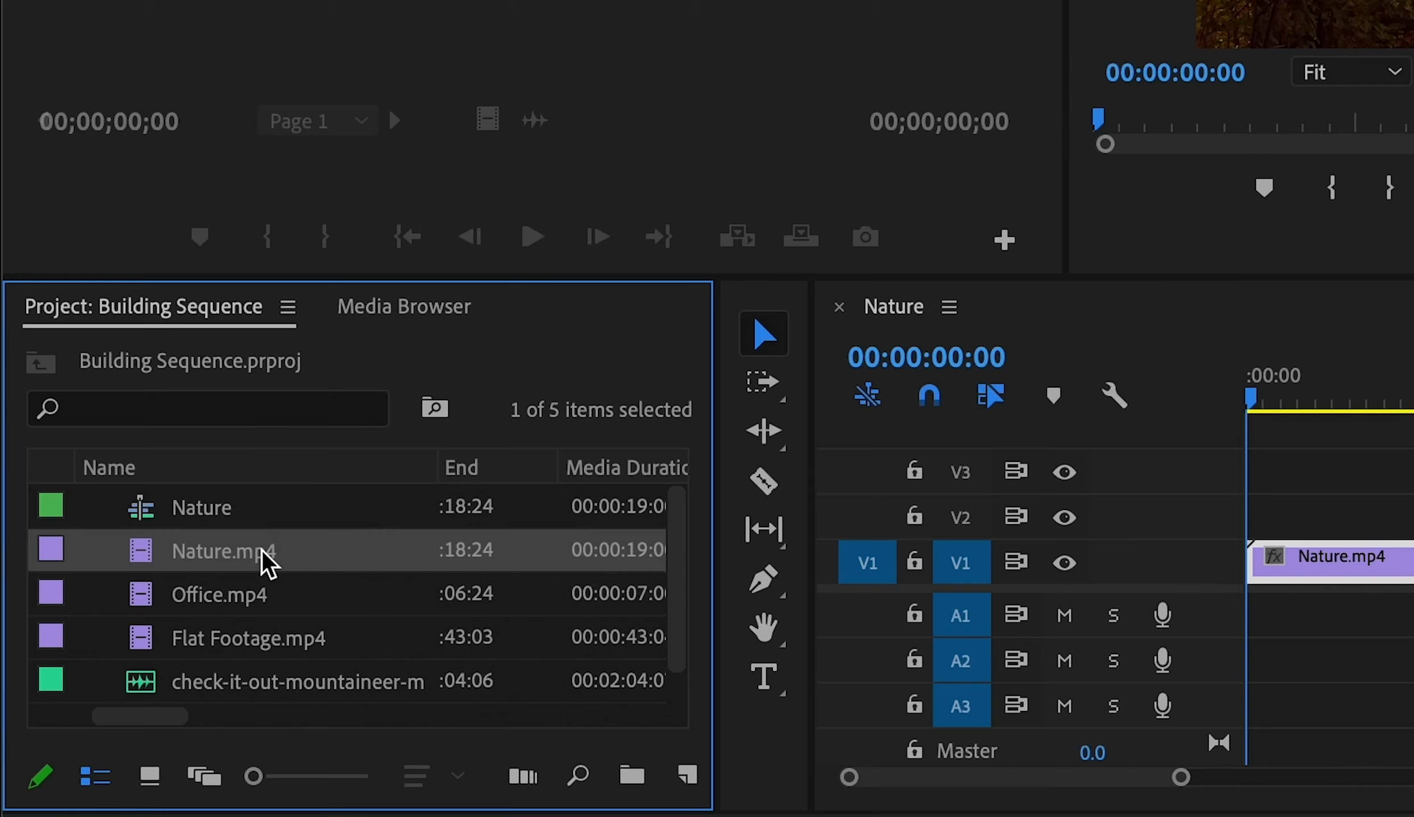
pyautogui.click(237, 515)
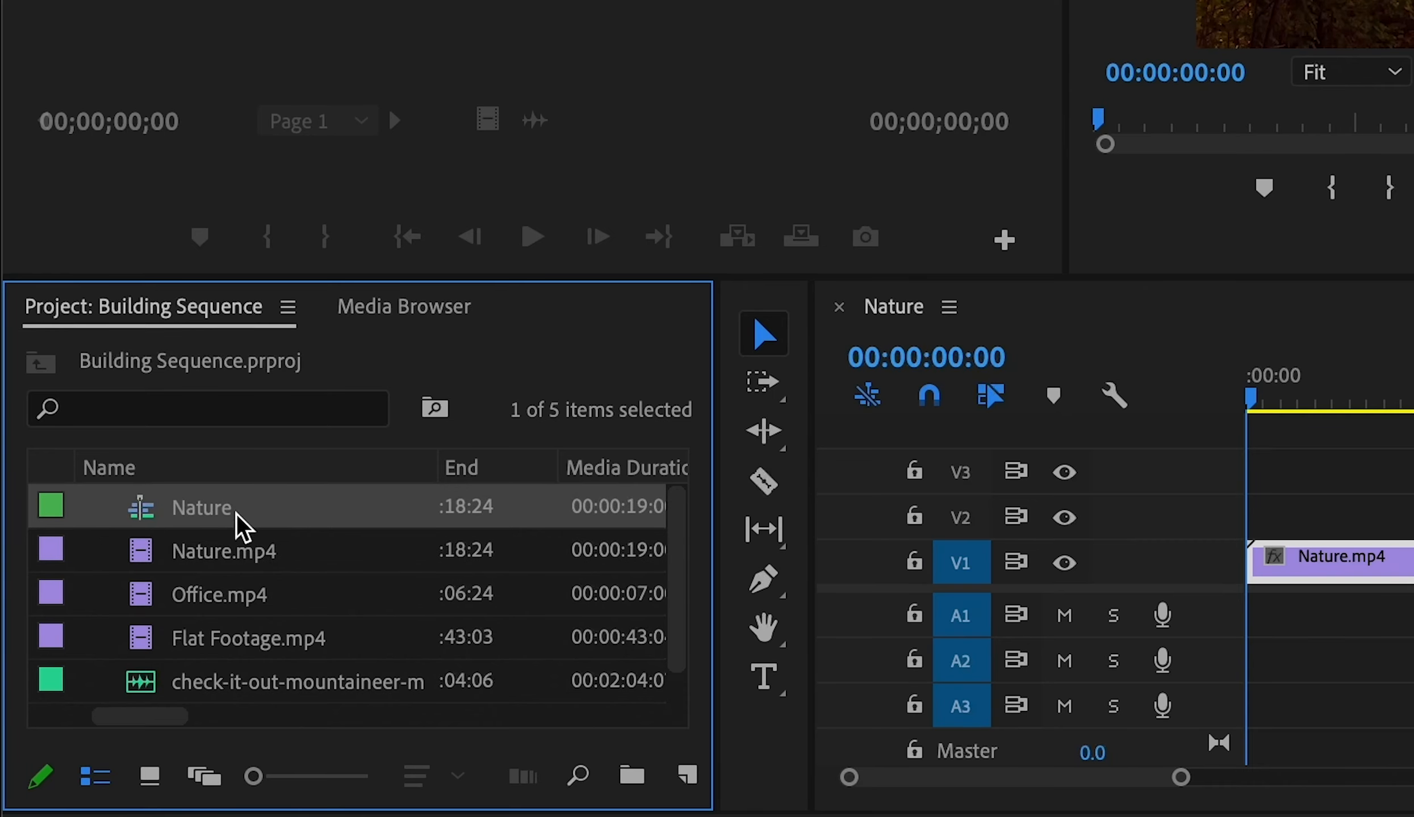
pyautogui.click(343, 533)
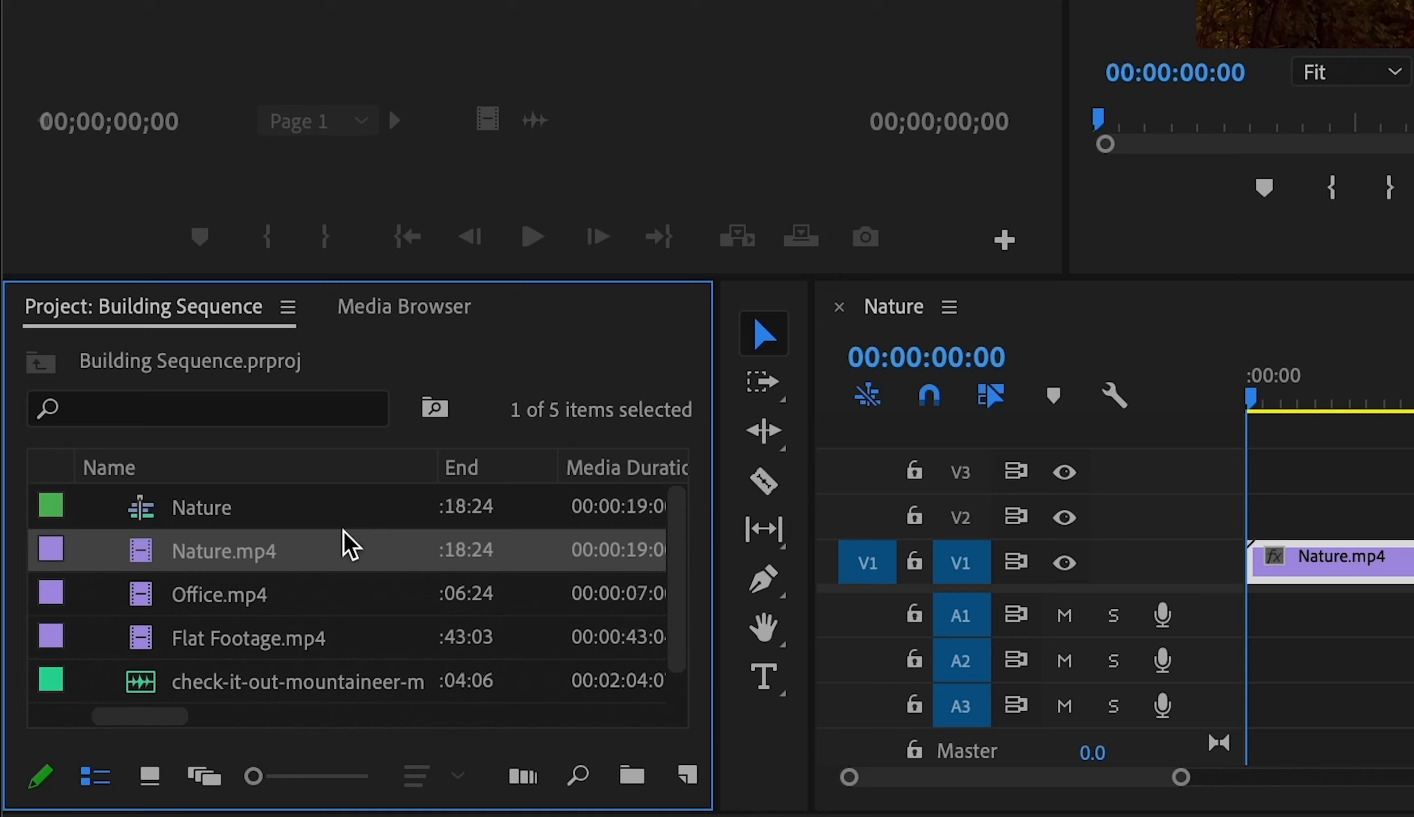
# Rename the Nature sequence in the project as Editing Basics
pyautogui.click(281, 513)
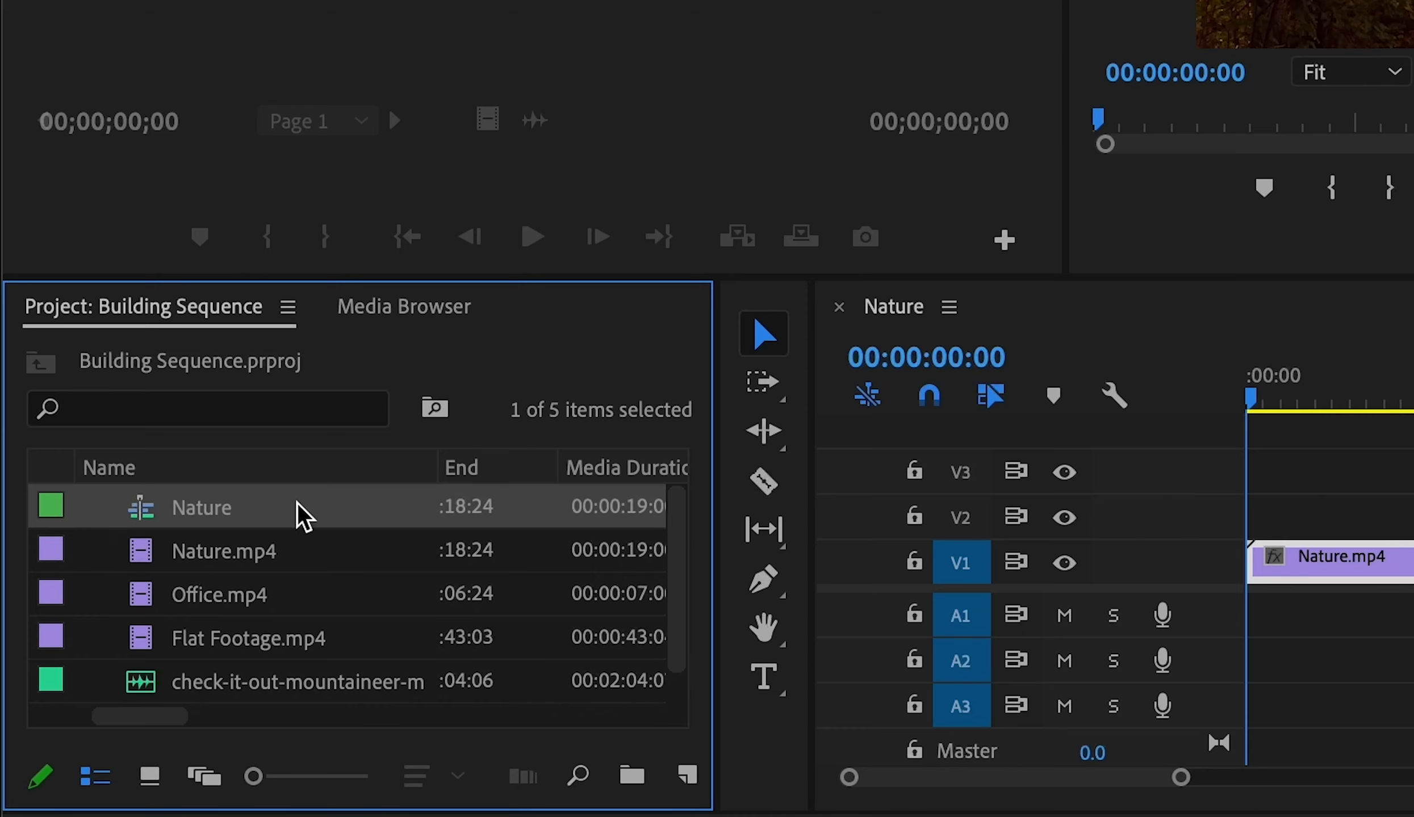
pyautogui.moveTo(301, 514)
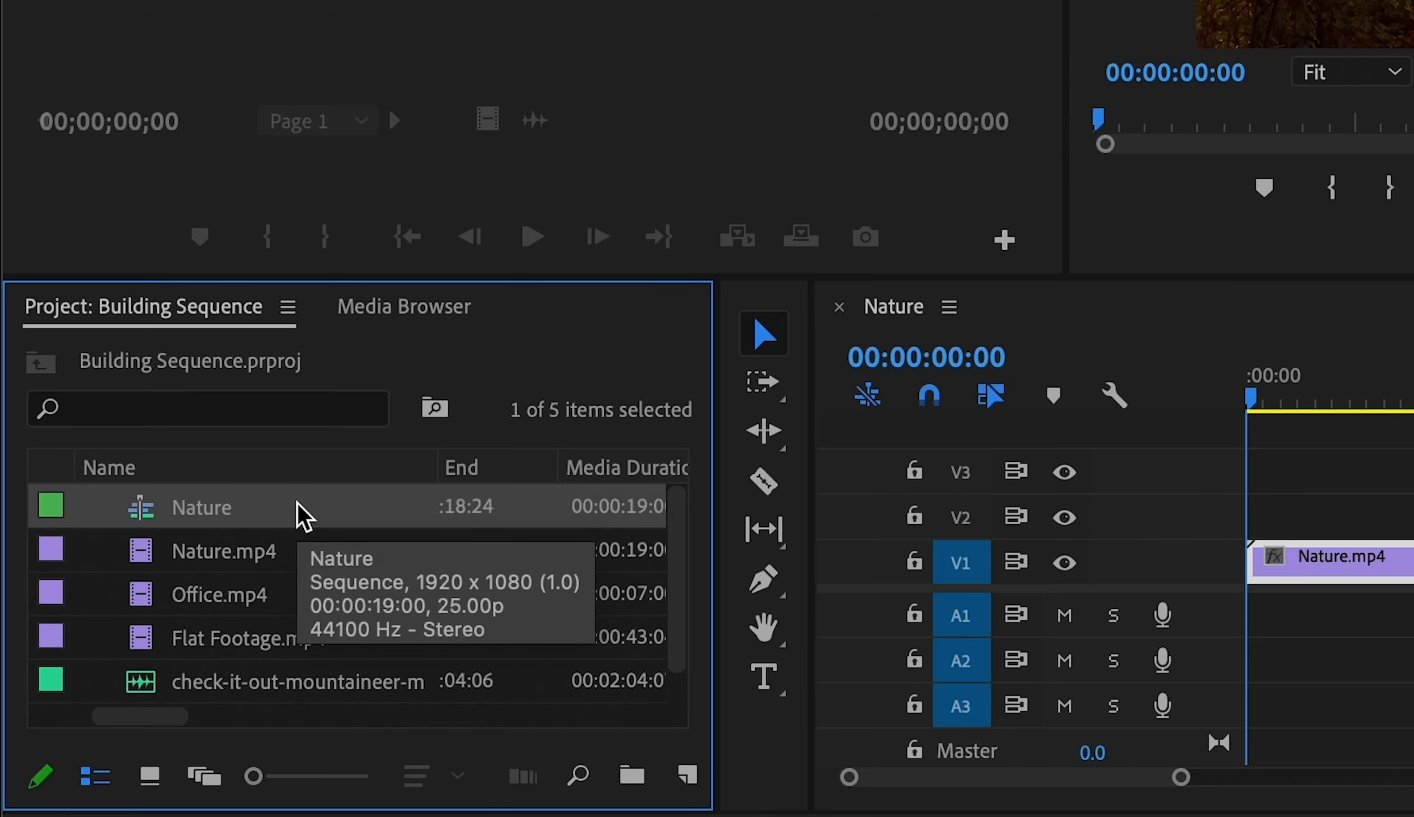
pyautogui.click(301, 514)
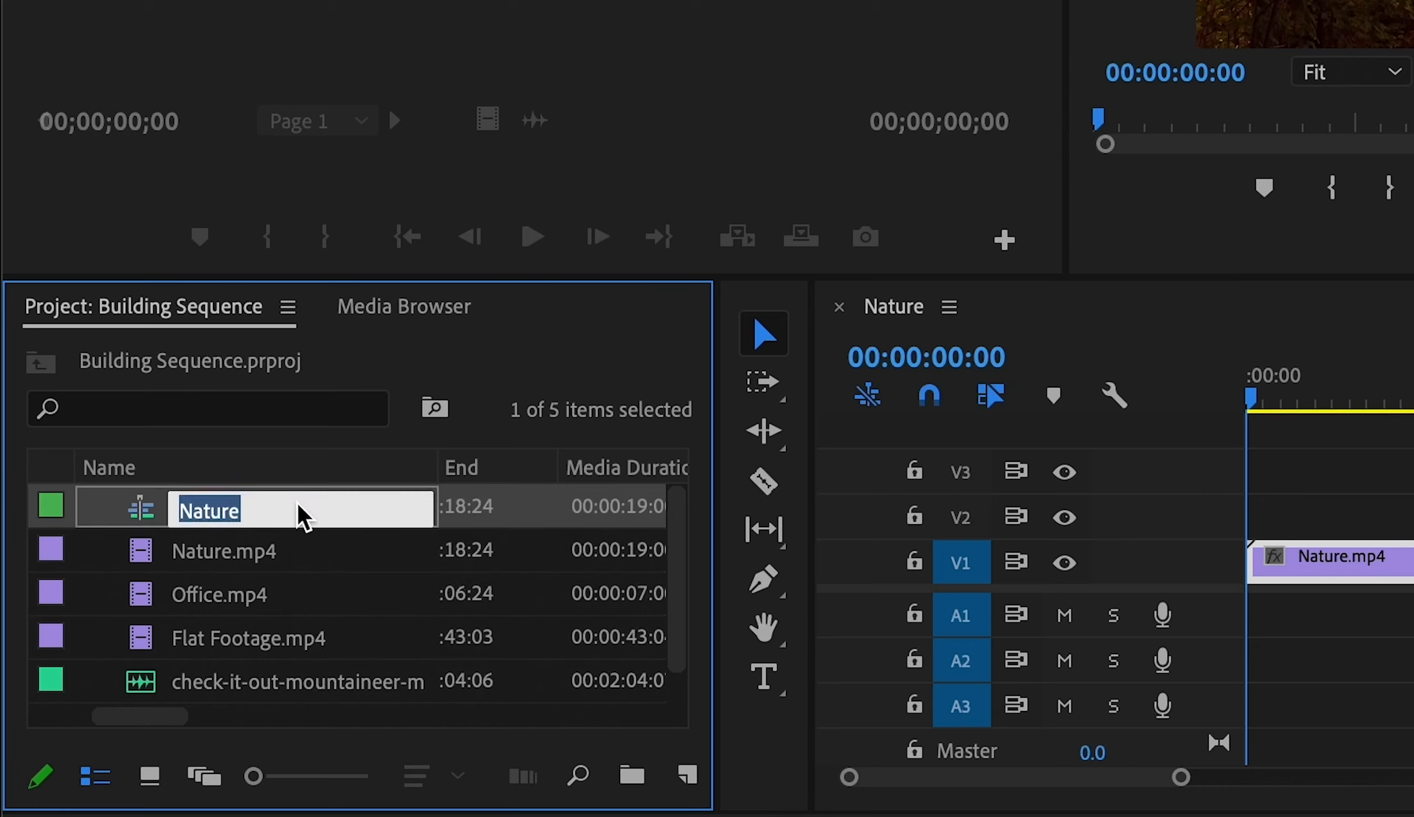
pyautogui.write('Edi')
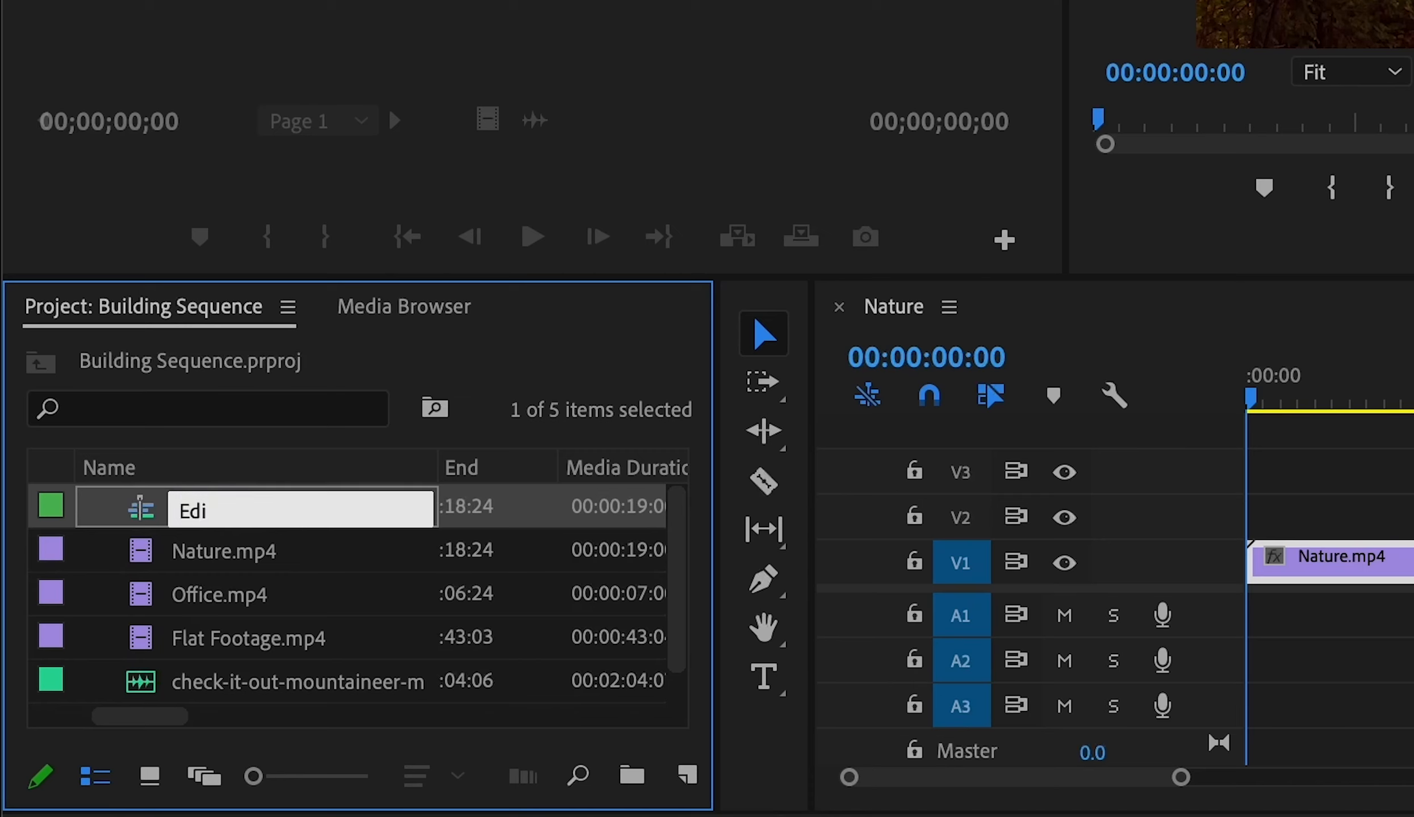
pyautogui.write('ting Basics')
pyautogui.press('Tab')
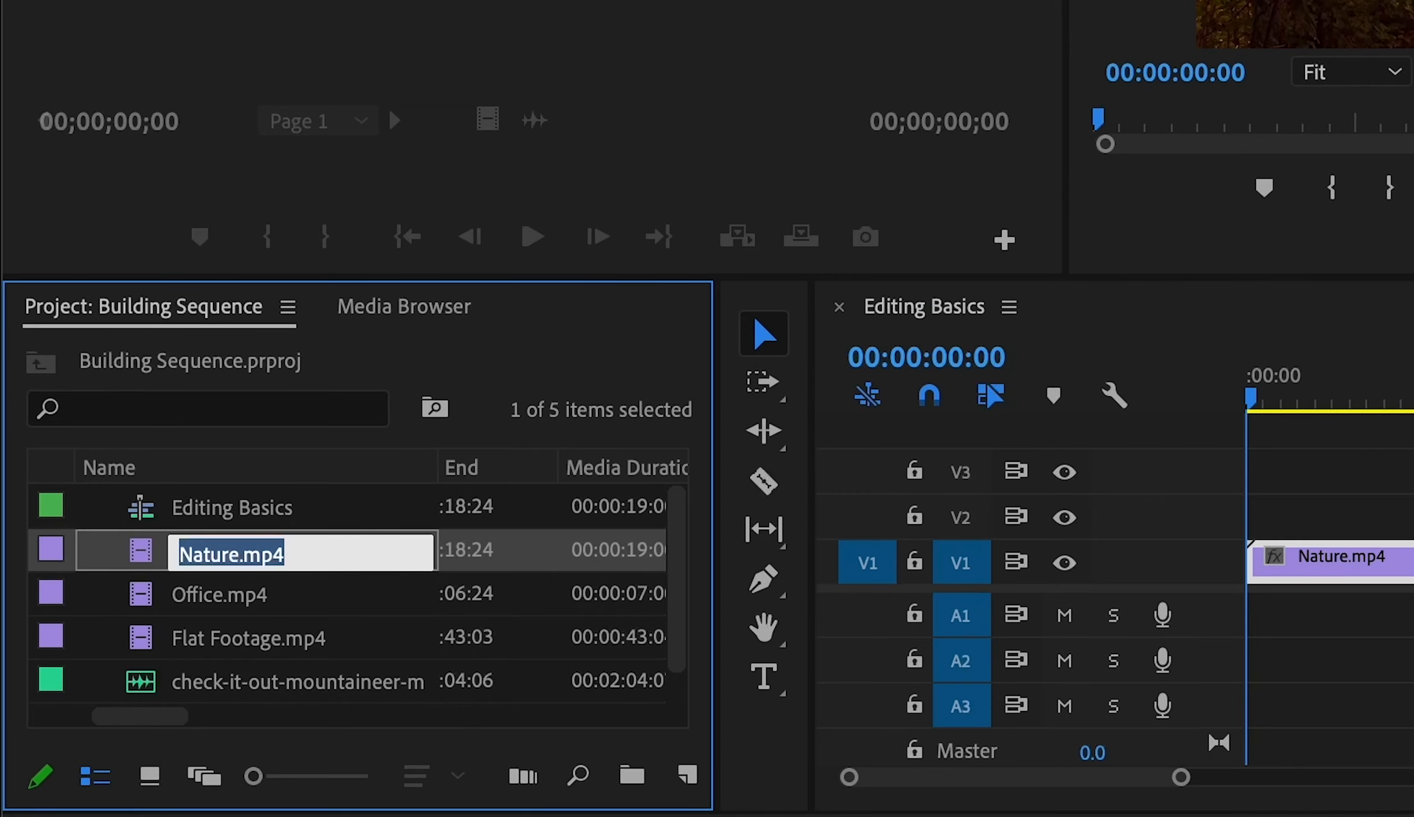
pyautogui.click(457, 520)
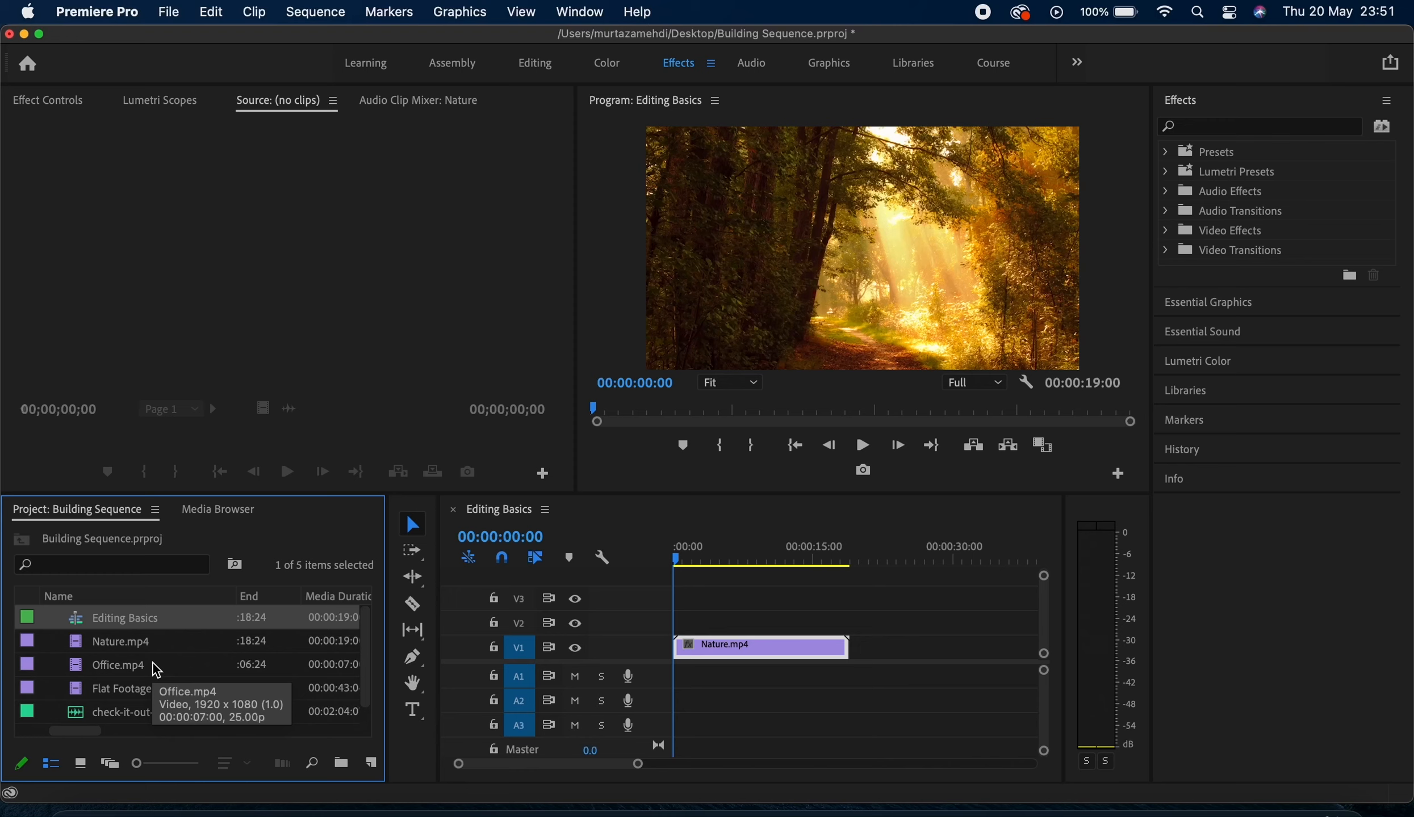
# Place Office.mp4 directly after Nature.mp4 on track V1 and the check-it-out-mountaineer music at the start of track A1
pyautogui.moveTo(152, 662); pyautogui.dragTo(908, 644)
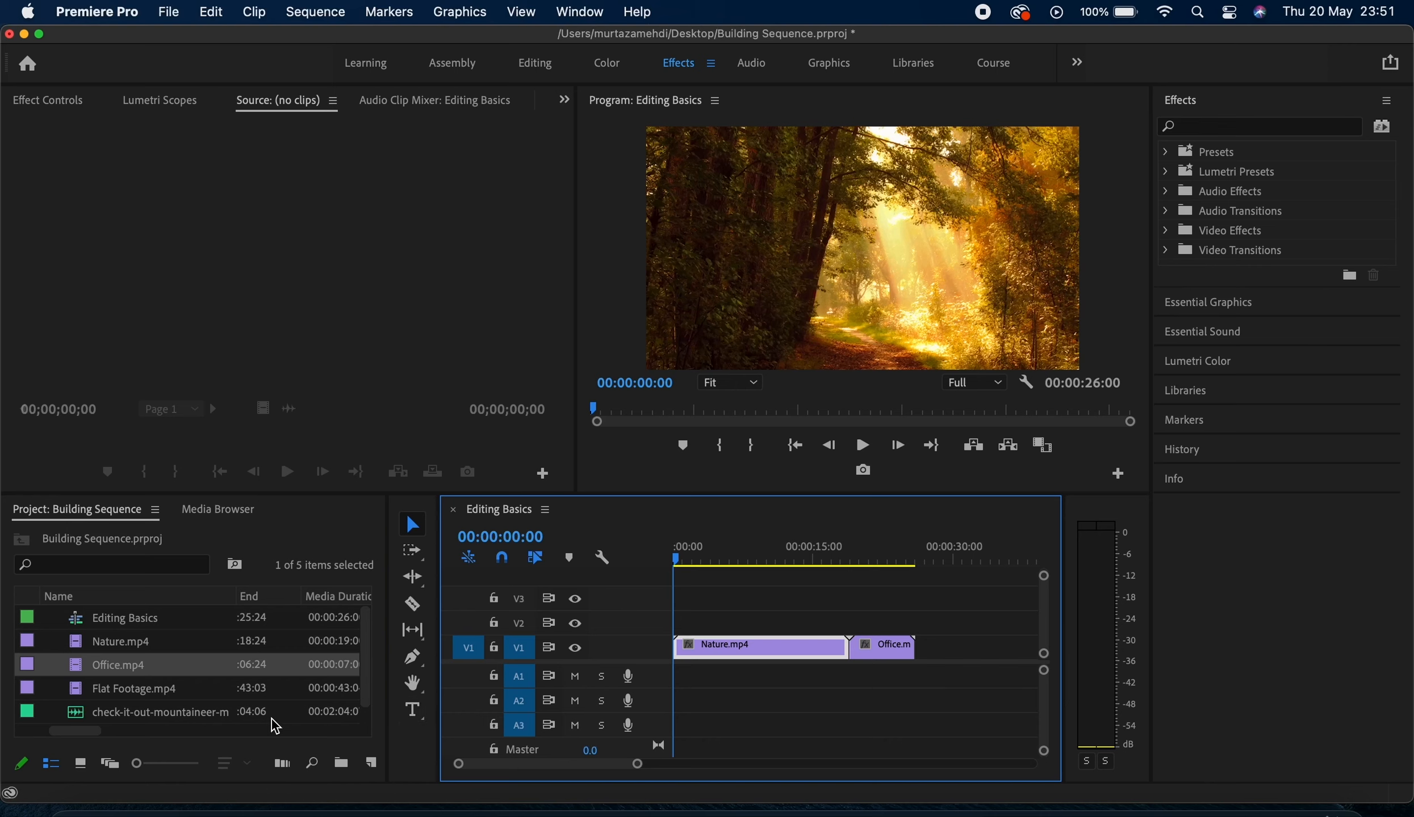
pyautogui.click(152, 721)
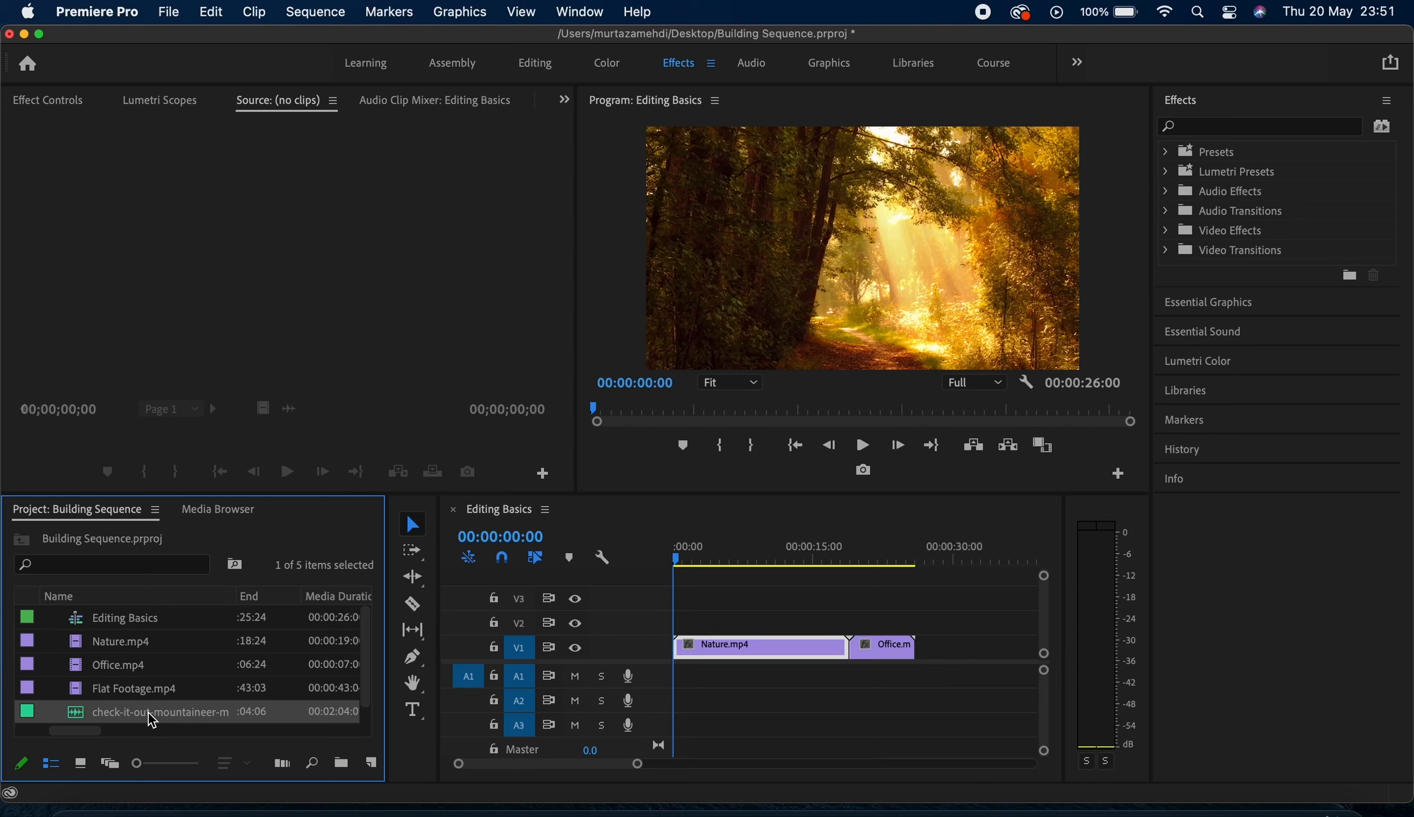
pyautogui.moveTo(152, 721); pyautogui.dragTo(679, 684)
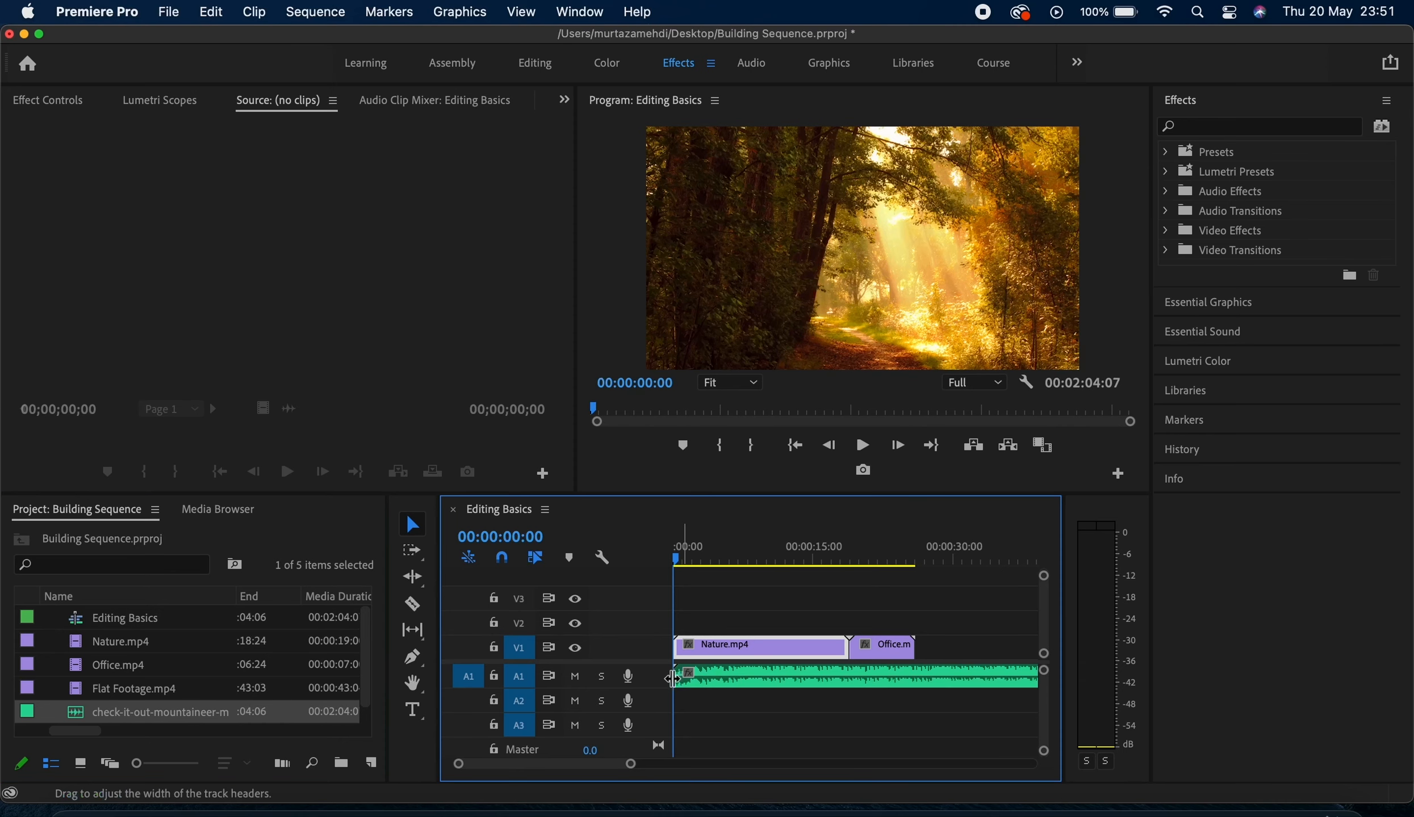
pyautogui.click(726, 700)
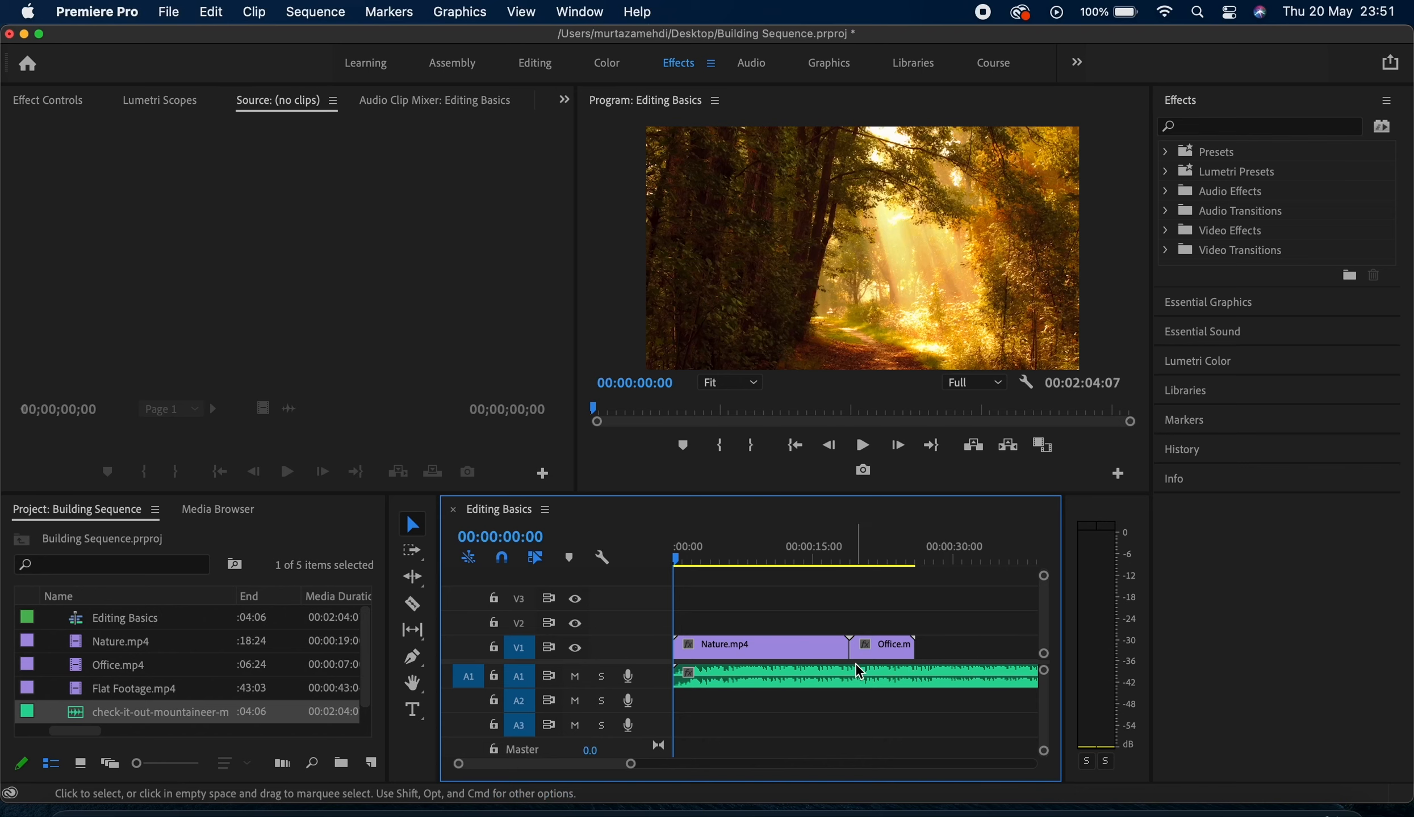